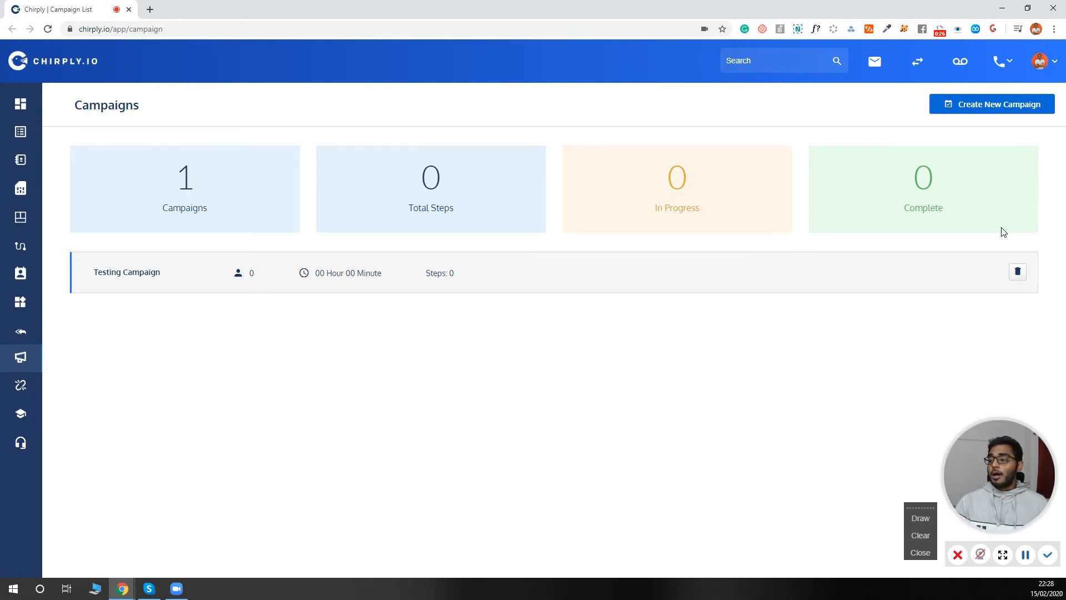
Create a new campaign named "Realtors Dummy Campaign" and save it.
{"action": "left_click", "coordinate": [981, 106]}
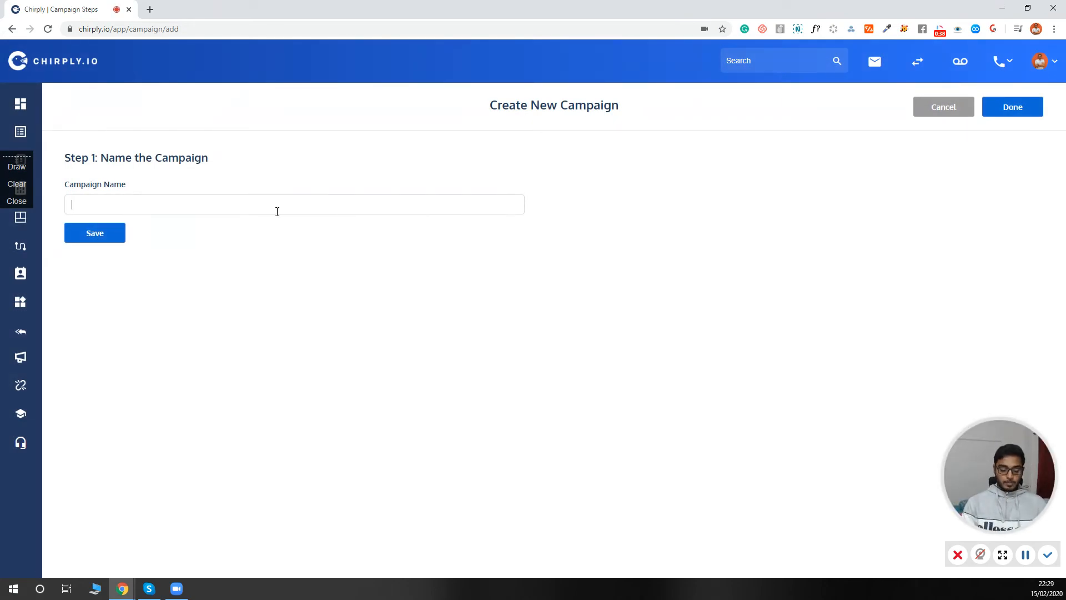
{"action": "type", "text": "Realt"}
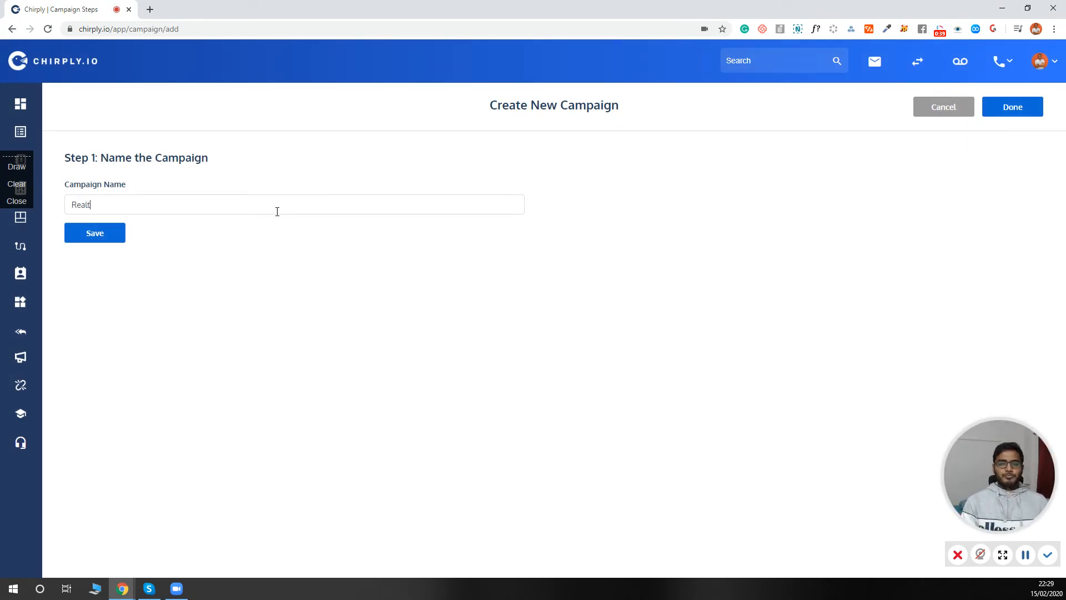
{"action": "type", "text": "ors"}
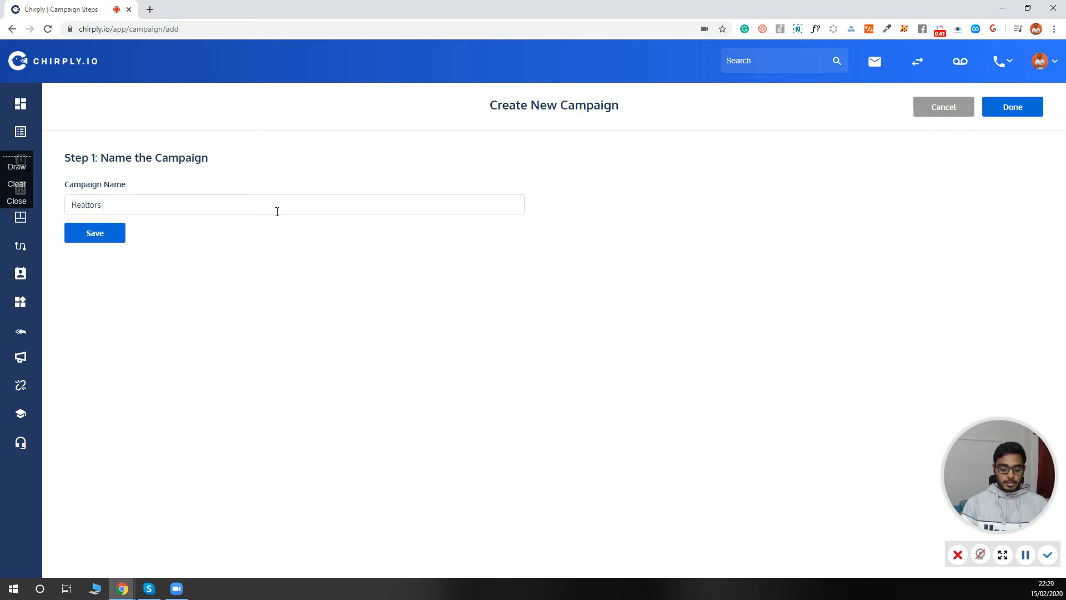
{"action": "type", "text": " Dummy Cam"}
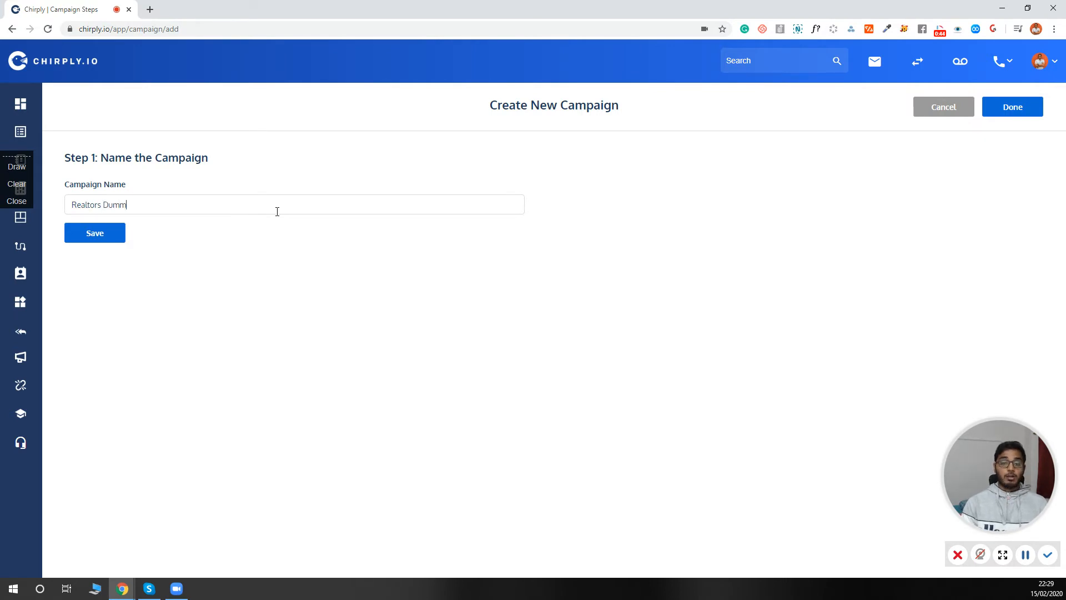
{"action": "key", "text": "BackSpace"}
{"action": "key", "text": "BackSpace"}
{"action": "type", "text": "am"}
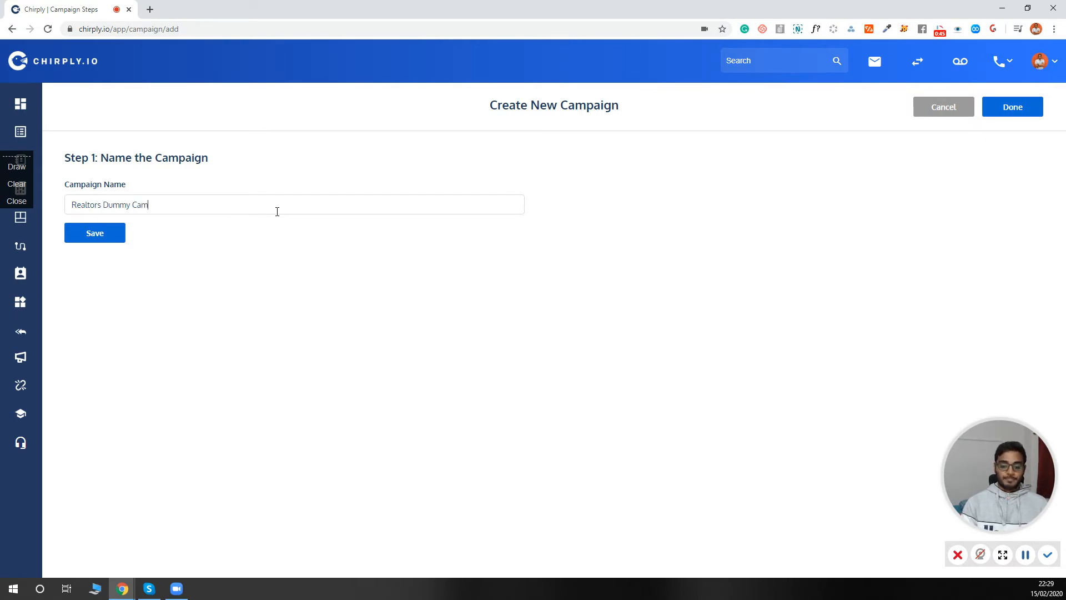
{"action": "type", "text": "paign"}
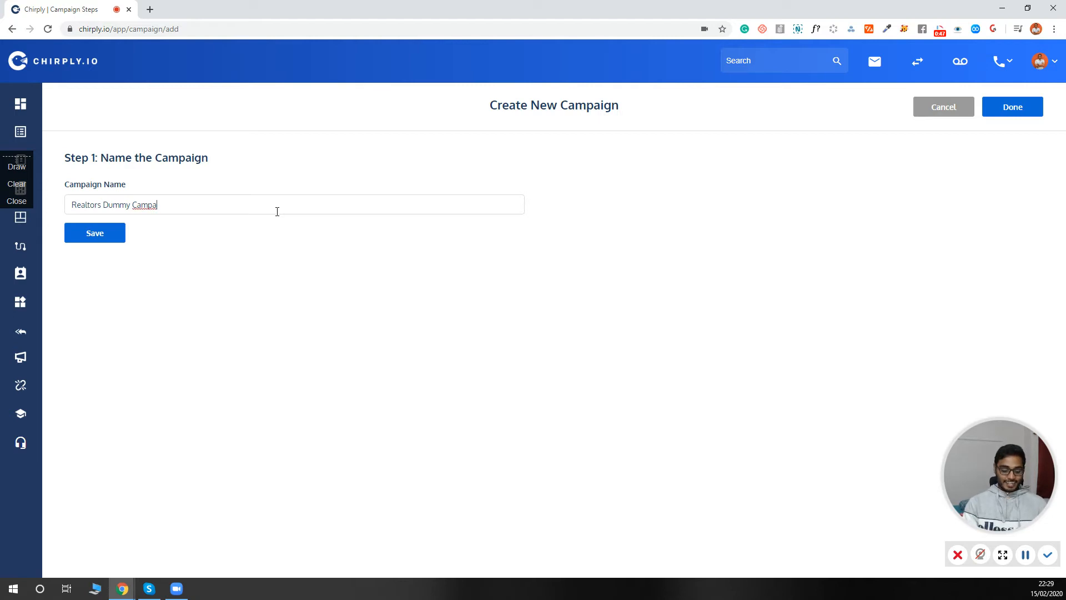
{"action": "left_click", "coordinate": [84, 237]}
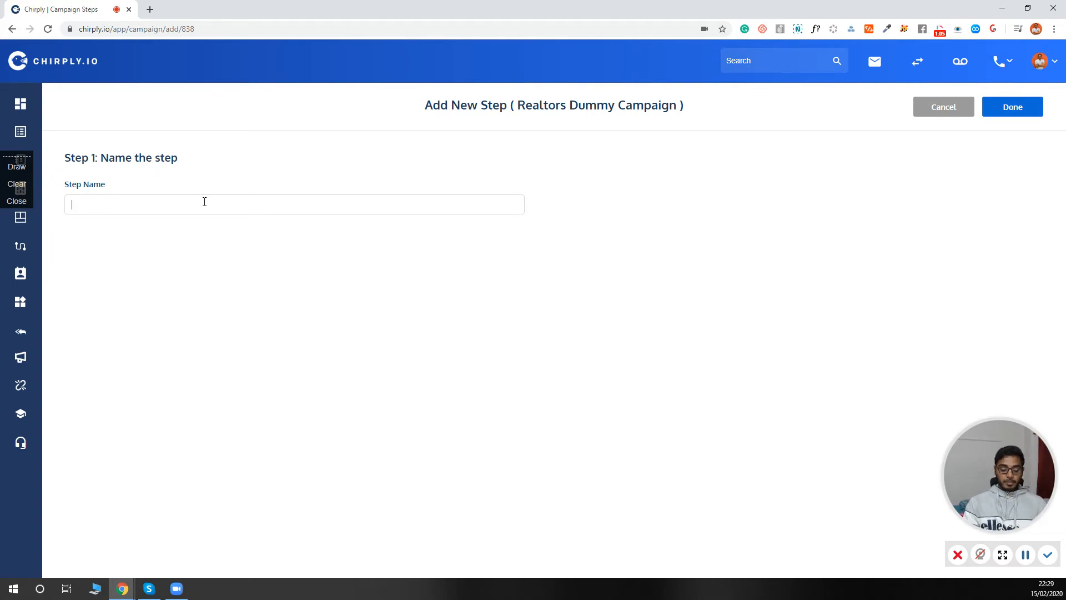
Name the campaign's first step "Welcome Email to the users".
{"action": "type", "text": "We"}
{"action": "key", "text": "BackSpace"}
{"action": "key", "text": "BackSpace"}
{"action": "type", "text": "W"}
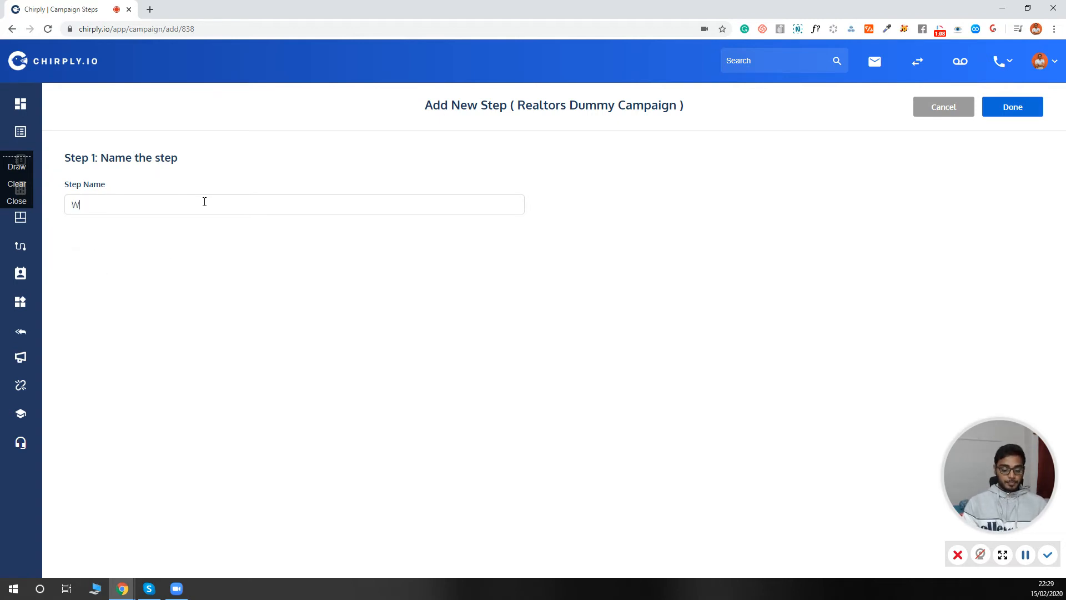
{"action": "type", "text": "elcome Email "}
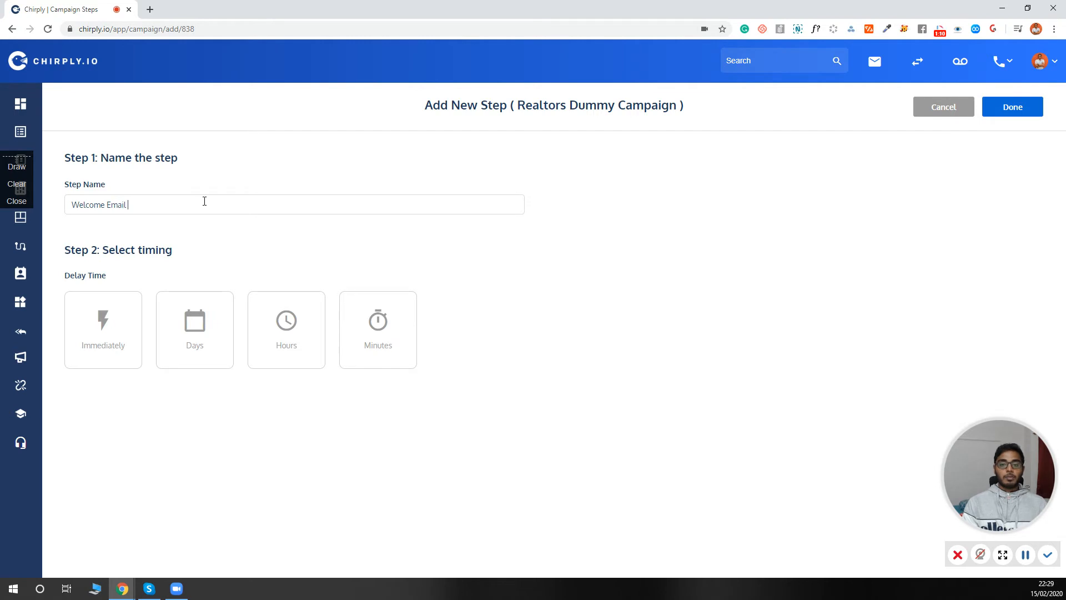
{"action": "type", "text": "to the users"}
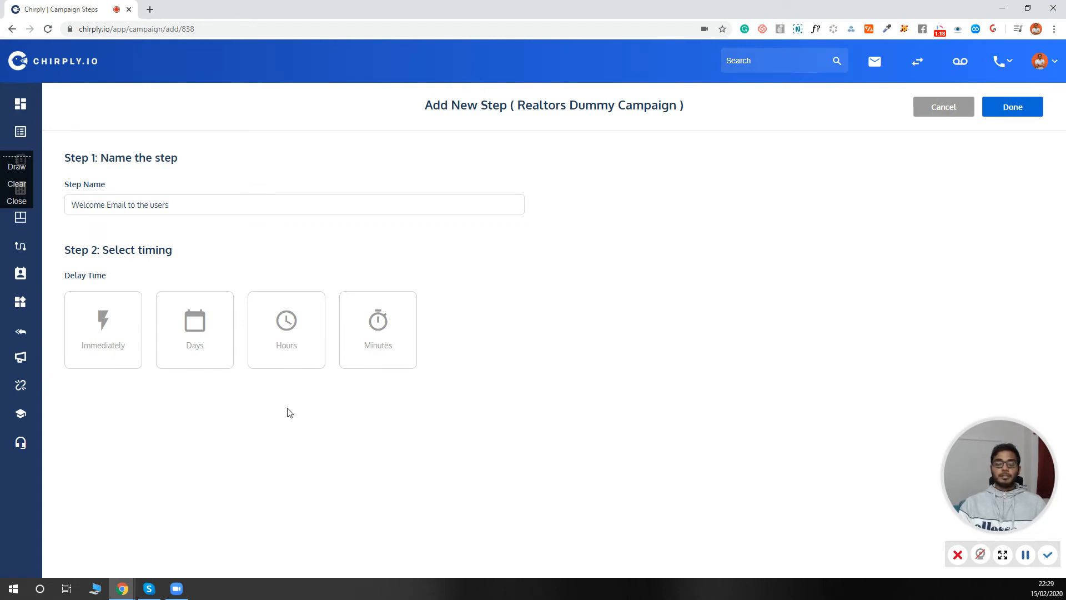
Set the welcome step to run immediately as an Email action with newly written content.
{"action": "left_click", "coordinate": [122, 348]}
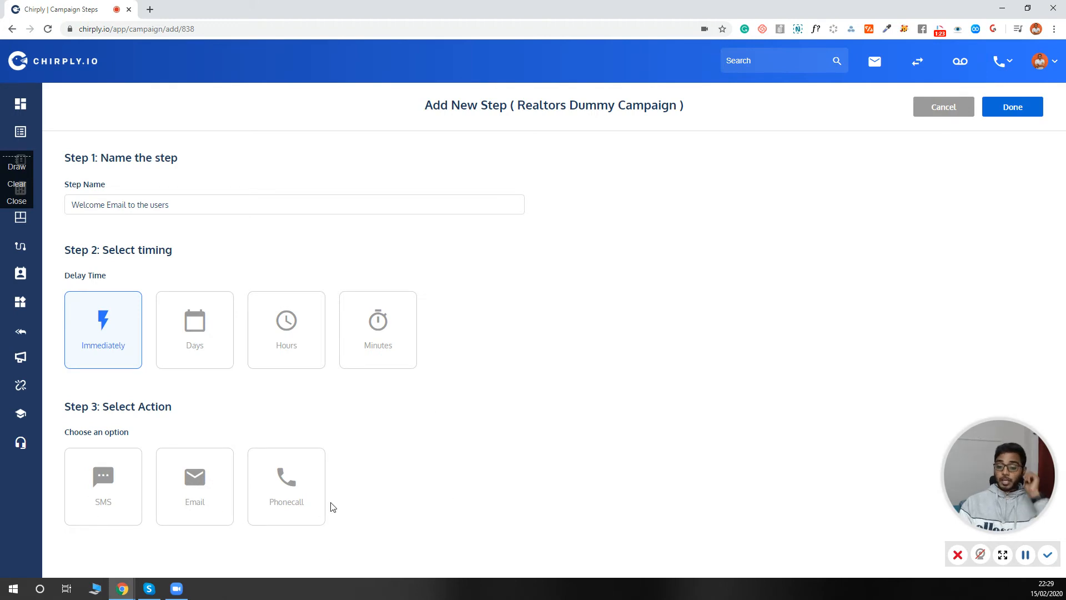
{"action": "left_click", "coordinate": [209, 497]}
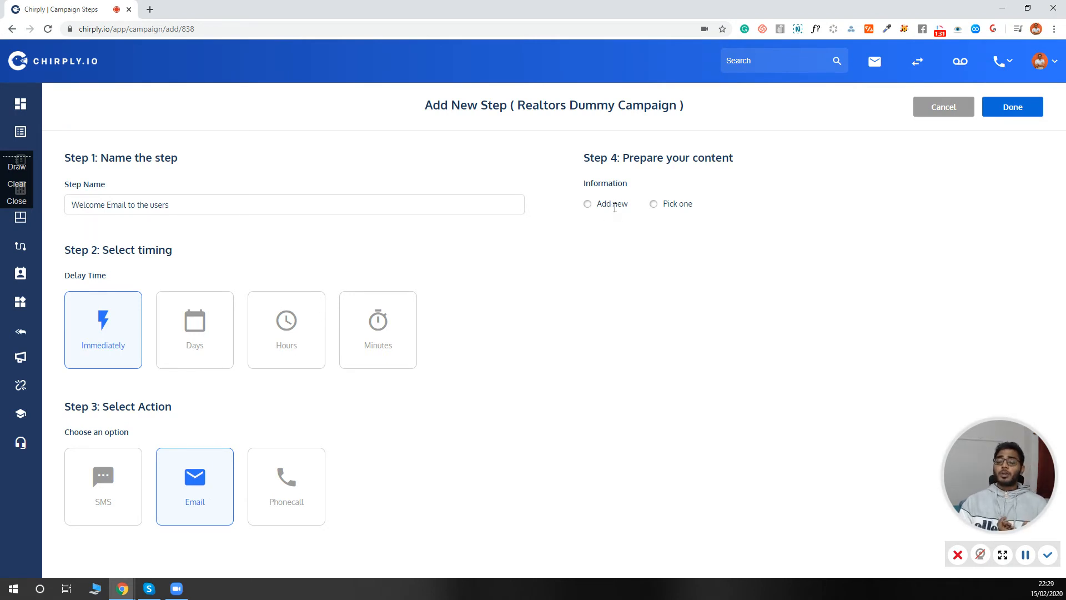
{"action": "left_click", "coordinate": [588, 204]}
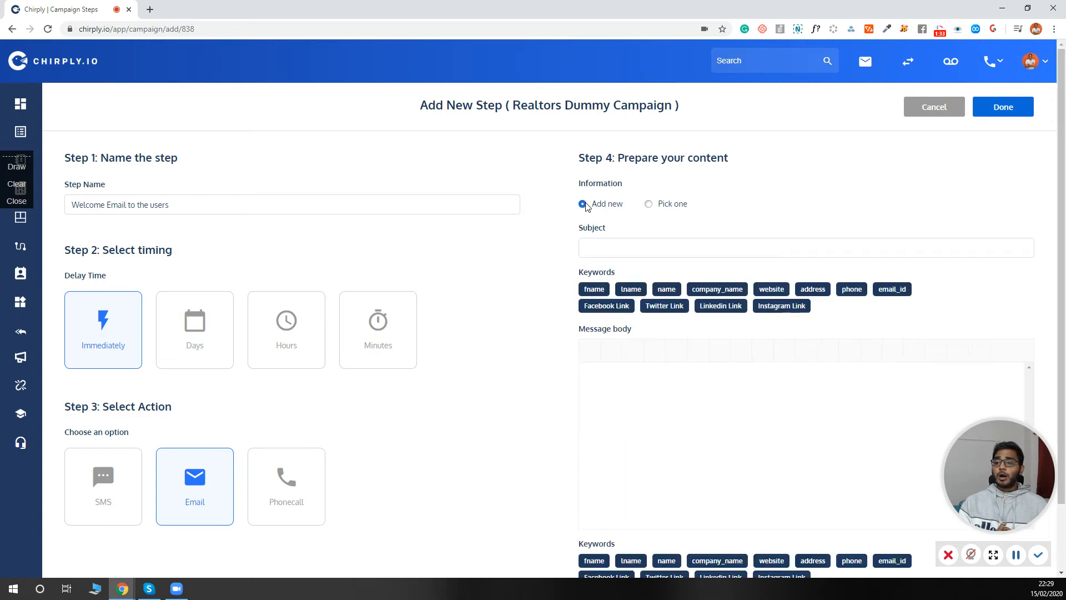
{"action": "left_click", "coordinate": [649, 206]}
{"action": "left_click", "coordinate": [647, 250]}
{"action": "left_click", "coordinate": [649, 244]}
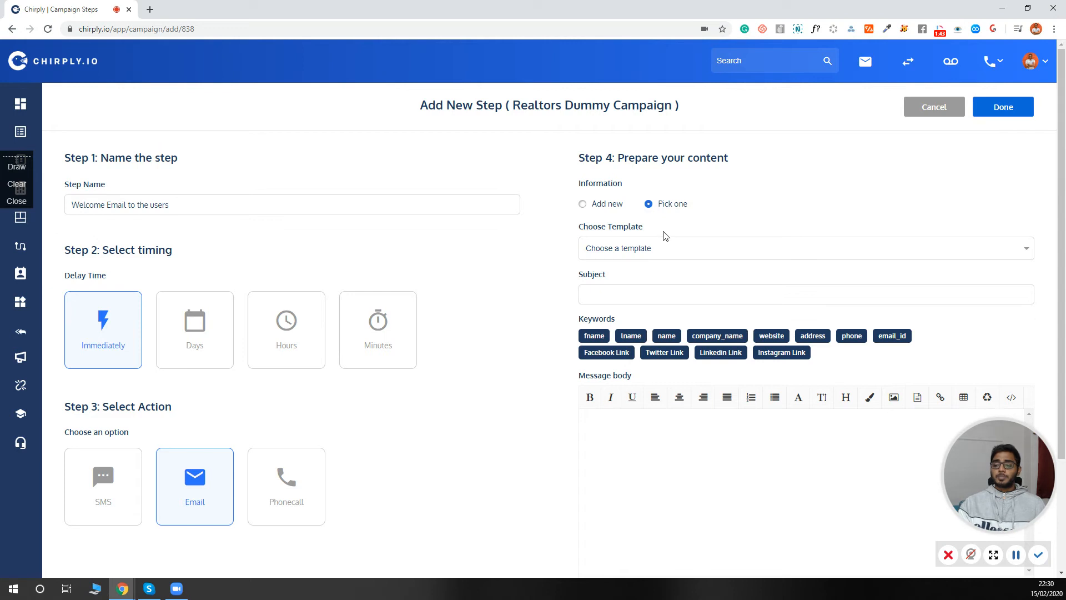
{"action": "left_click", "coordinate": [582, 204]}
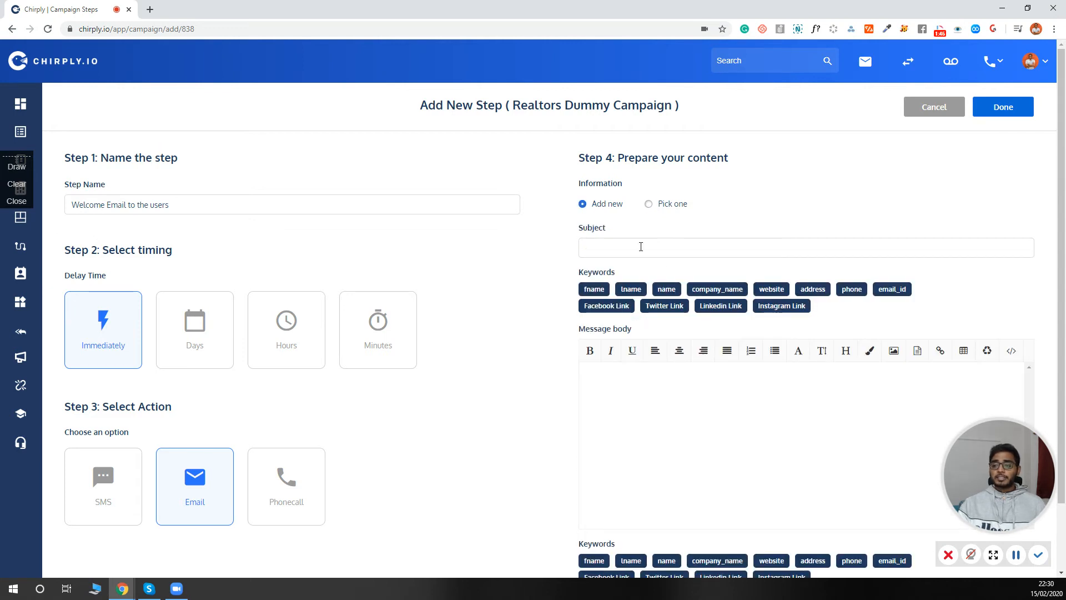
Enter "Thank you for the Interest" as the welcome email's subject.
{"action": "type", "text": "Thna"}
{"action": "type", "text": "n"}
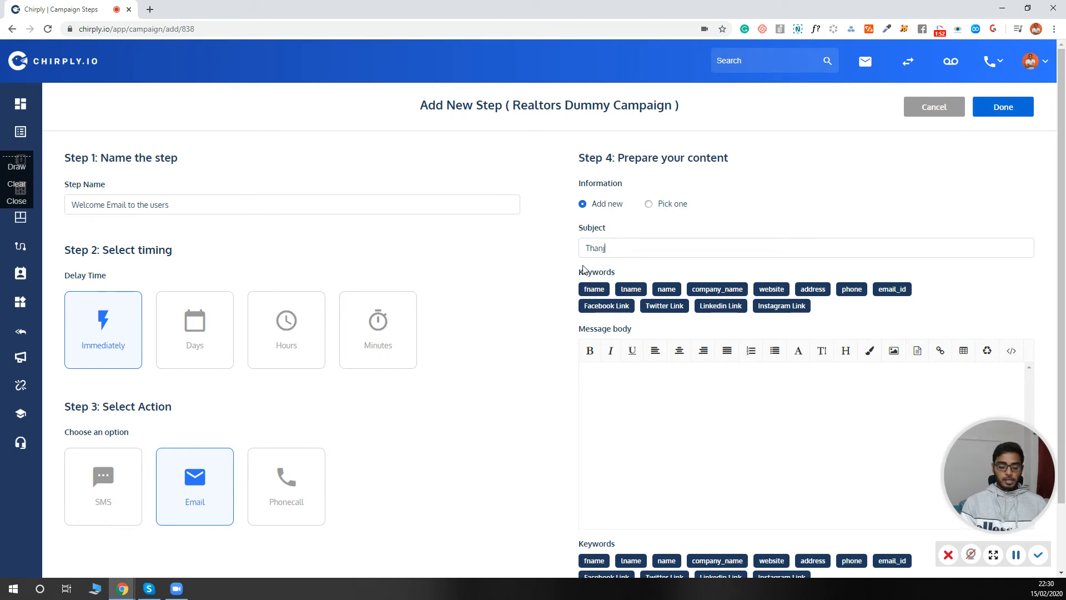
{"action": "type", "text": "k you for the Inb"}
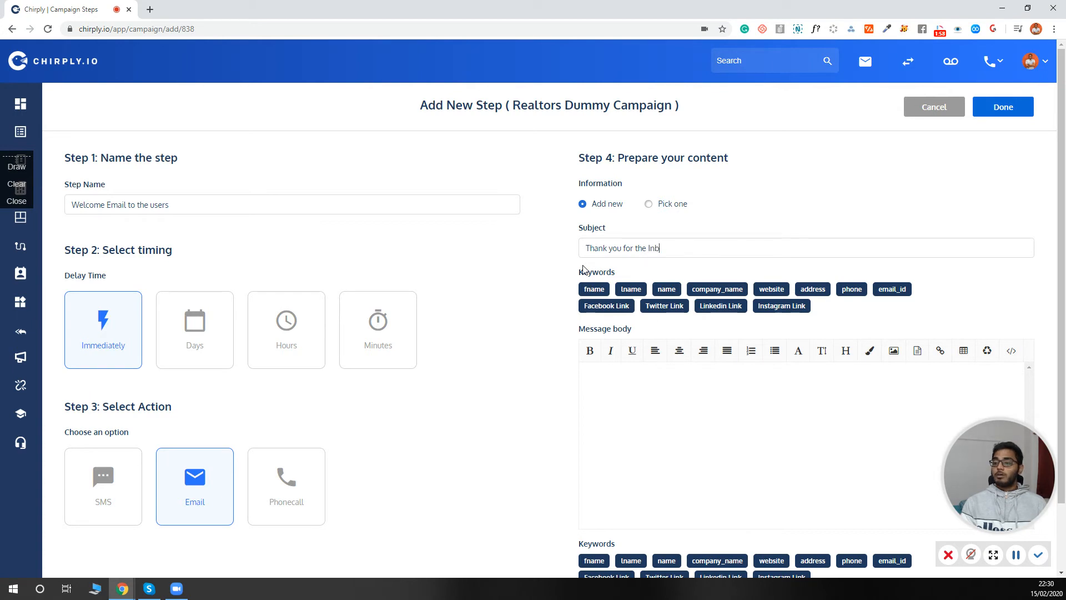
{"action": "key", "text": "BackSpace"}
{"action": "type", "text": "terest"}
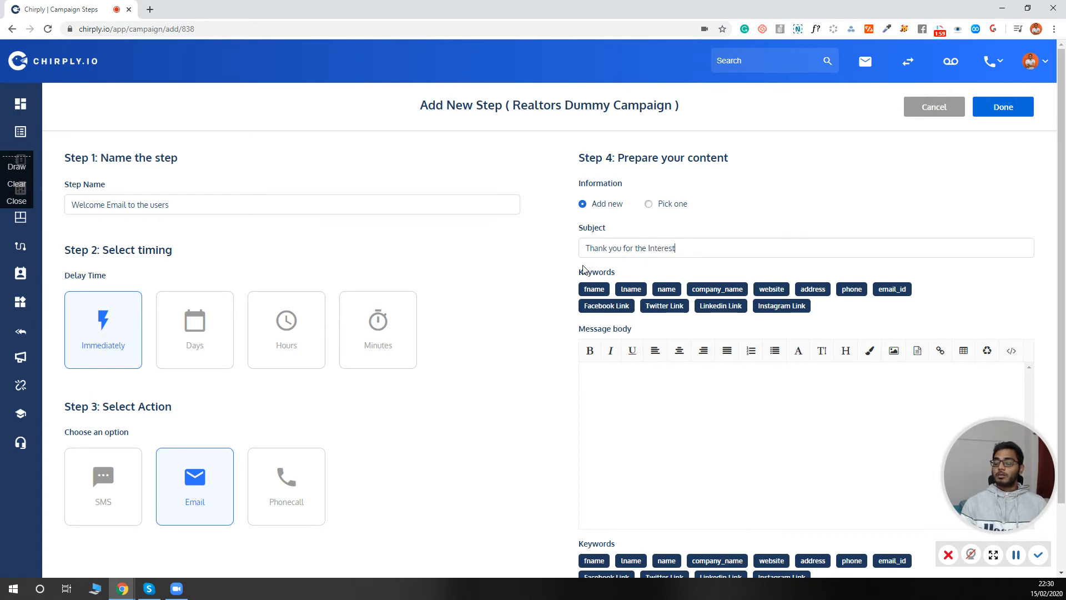
Start the message body with "Hi" and the fname keyword, and append the fname keyword to the subject.
{"action": "left_click", "coordinate": [668, 392]}
{"action": "type", "text": "Hi"}
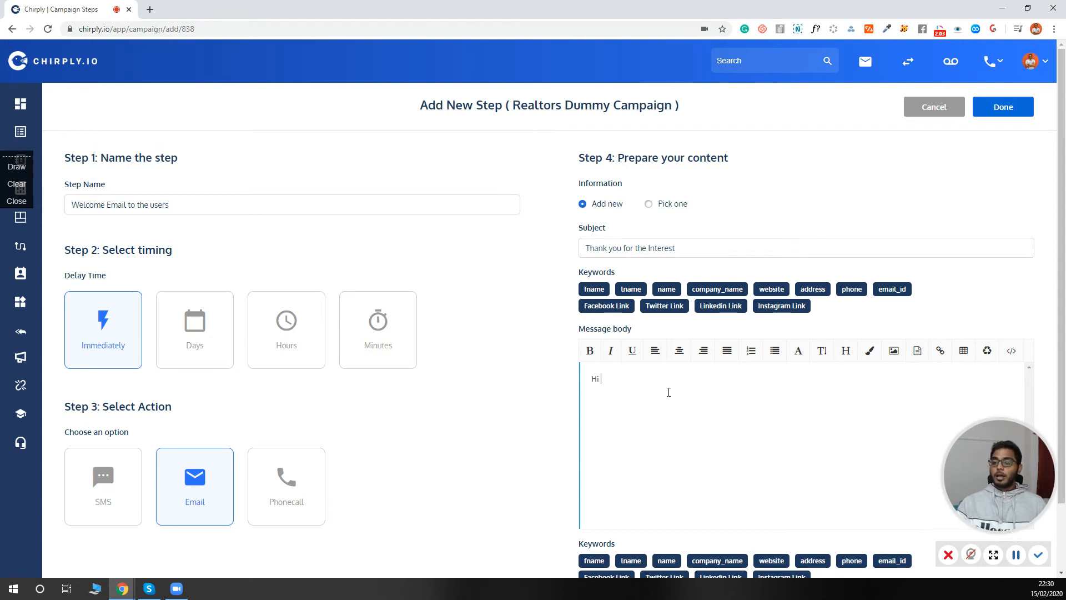
{"action": "scroll", "coordinate": [601, 488], "scroll_direction": "down", "scroll_amount": 2}
{"action": "left_click", "coordinate": [598, 562]}
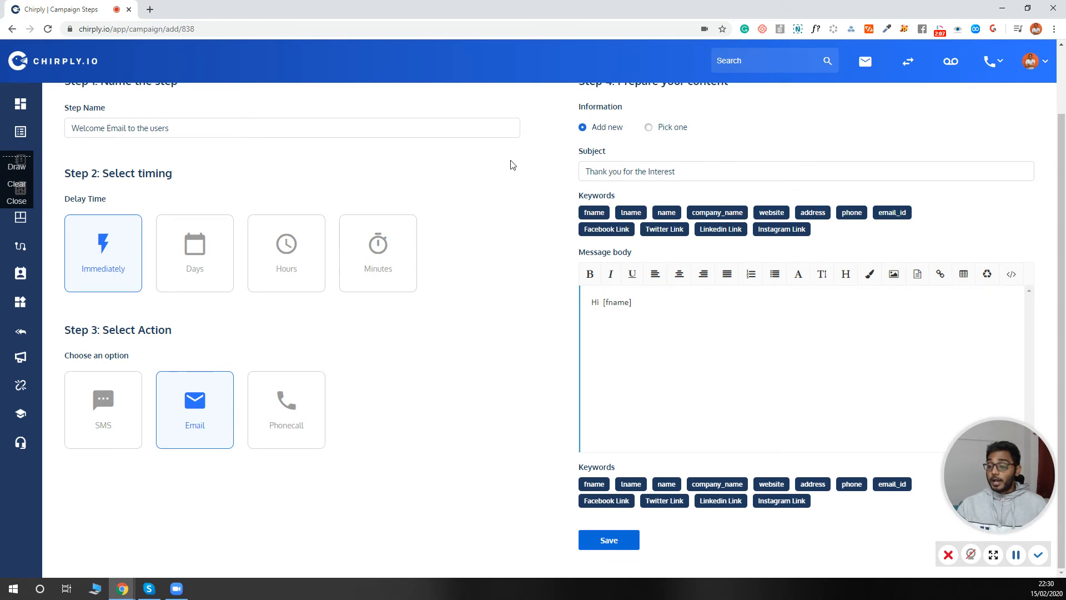
{"action": "left_click", "coordinate": [687, 173]}
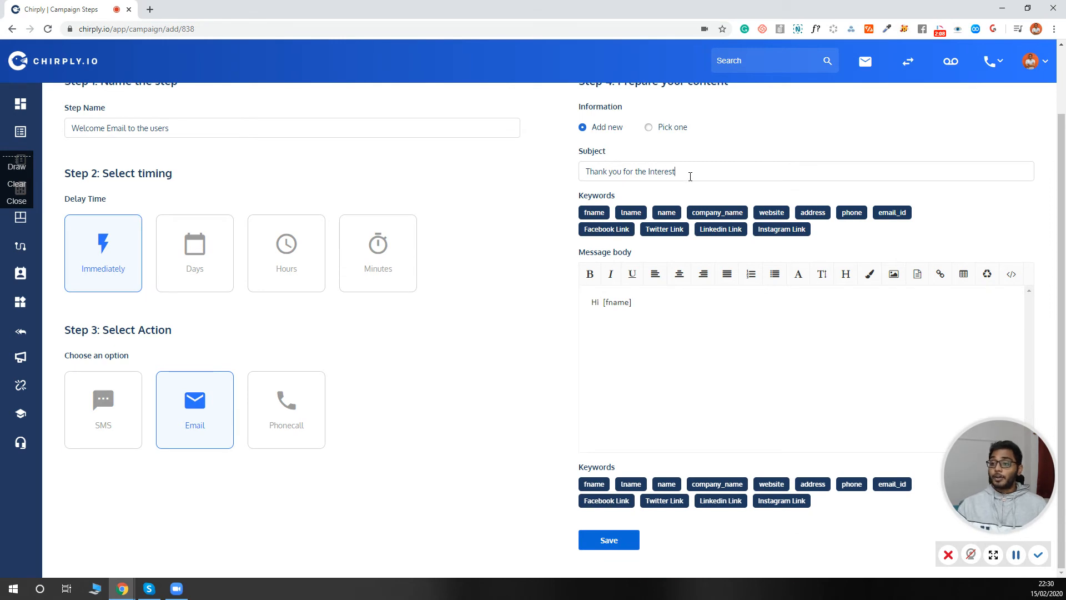
{"action": "left_click", "coordinate": [604, 213]}
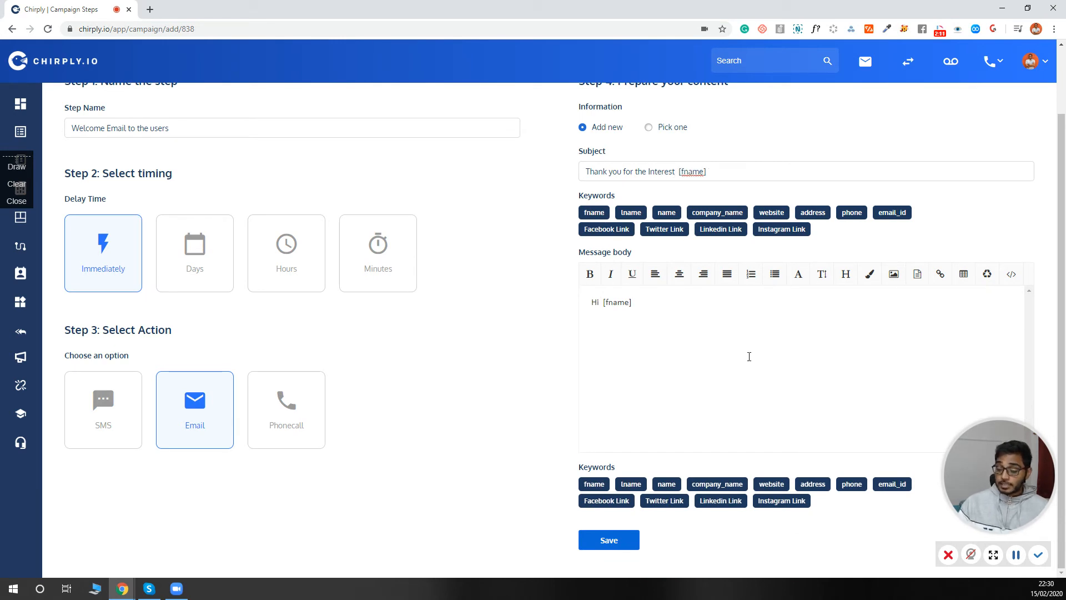
Below the greeting, write "Thanks for the interest in the program." and "Here is the dummy email" on separate lines.
{"action": "left_click", "coordinate": [653, 307]}
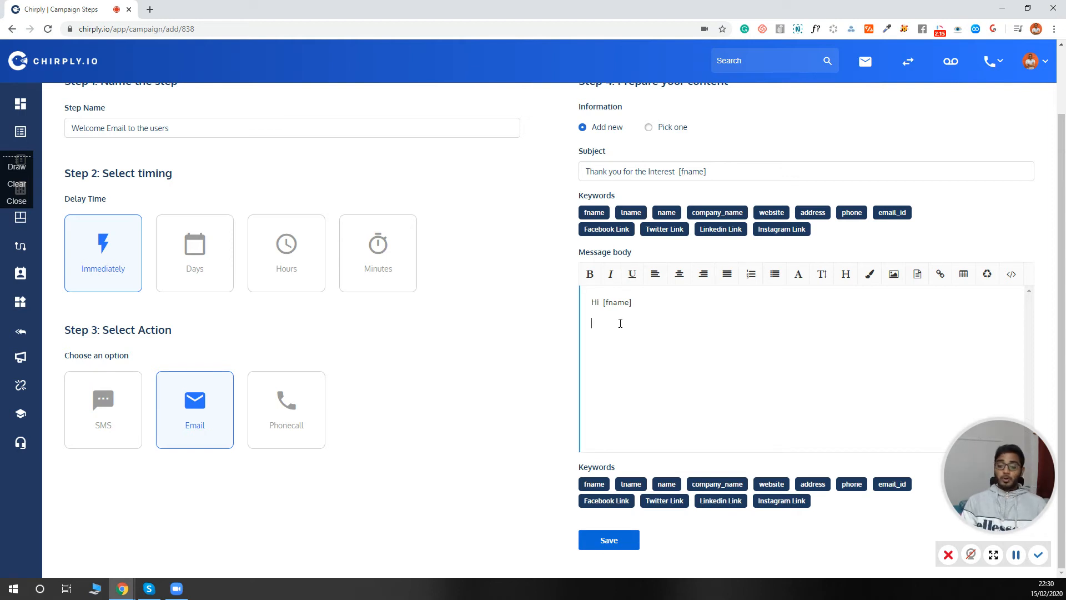
{"action": "type", "text": "Thanks for the interest in t"}
{"action": "key", "text": "BackSpace"}
{"action": "type", "text": "h"}
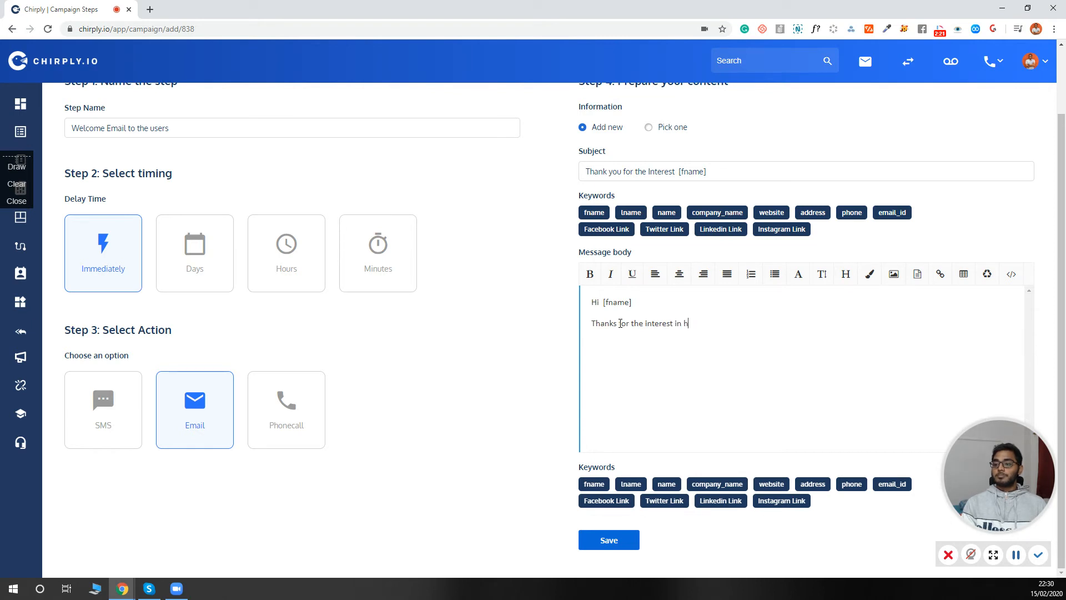
{"action": "key", "text": "BackSpace"}
{"action": "type", "text": "the program."}
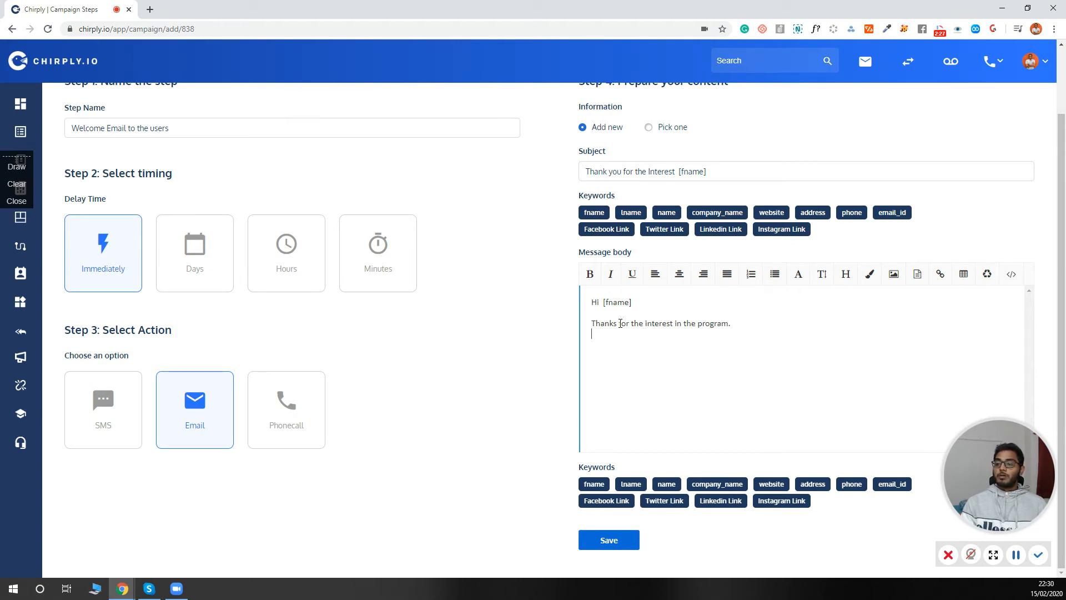
{"action": "type", "text": "Here is the dum"}
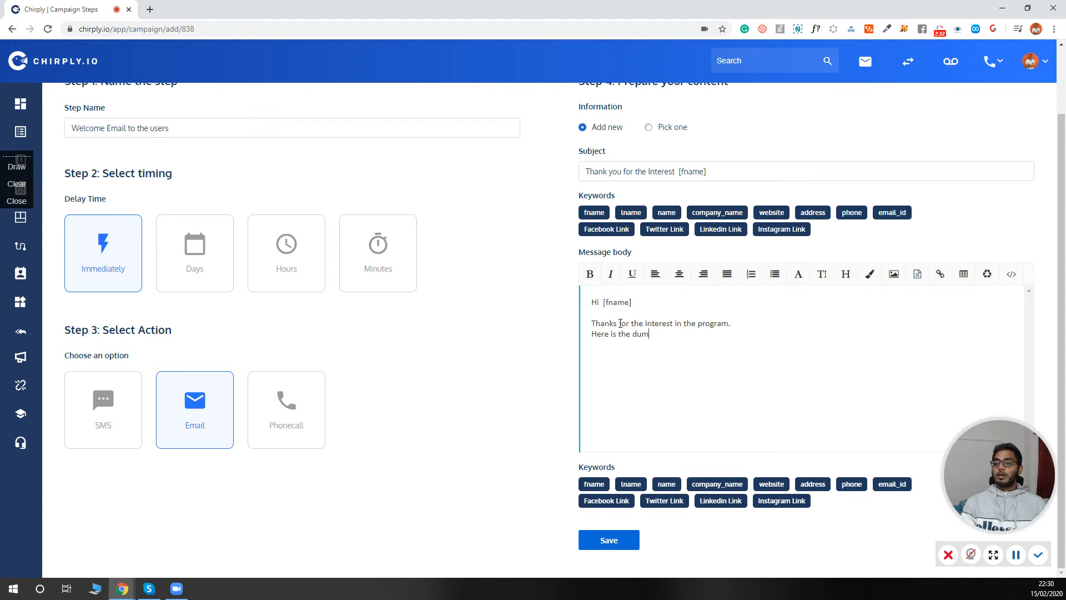
{"action": "type", "text": "my emaikl"}
{"action": "key", "text": "Return"}
Add the line "Hope you like it !!" as a separate paragraph in the message body.
{"action": "type", "text": "G"}
{"action": "key", "text": "BackSpace"}
{"action": "type", "text": "Hope yoou"}
{"action": "key", "text": "BackSpace"}
{"action": "key", "text": "BackSpace"}
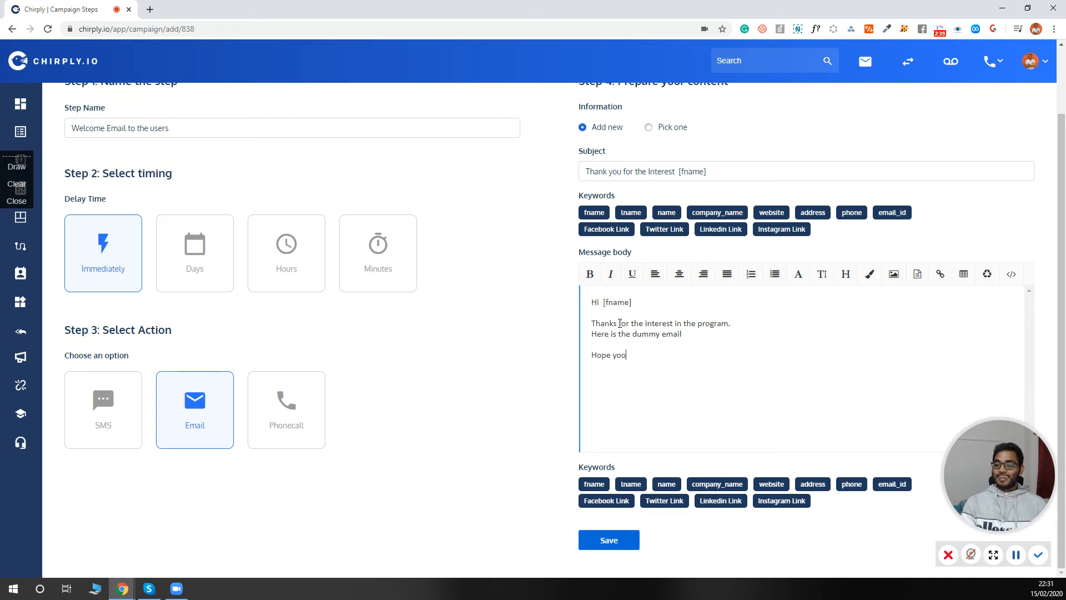
{"action": "type", "text": "u like iut"}
{"action": "key", "text": "BackSpace"}
{"action": "key", "text": "BackSpace"}
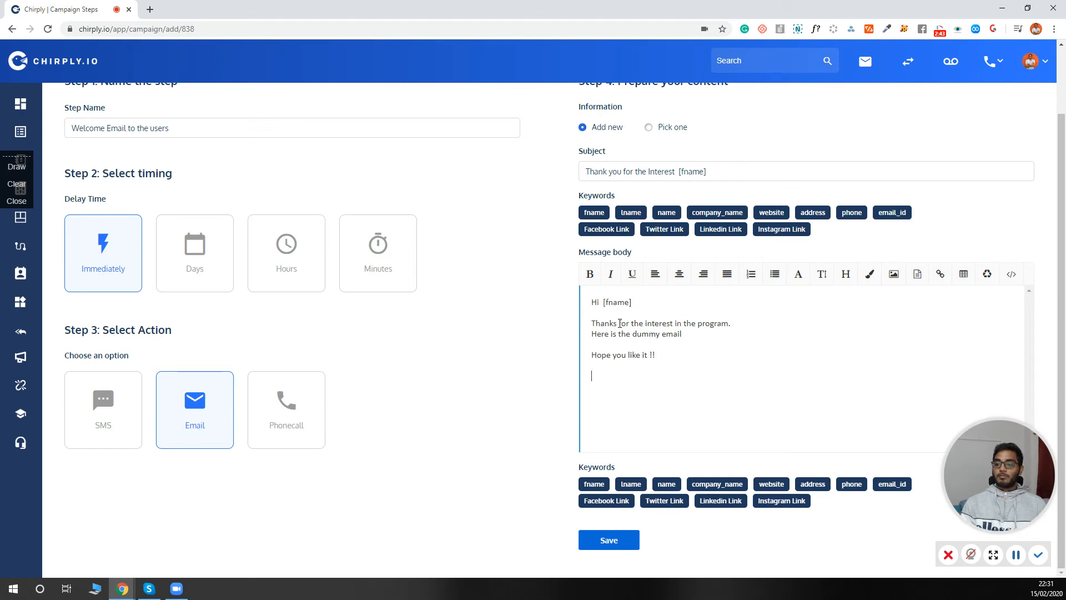
Sign off the message with "Best with Love," and the sender's first name, and save the email step.
{"action": "type", "text": "Best"}
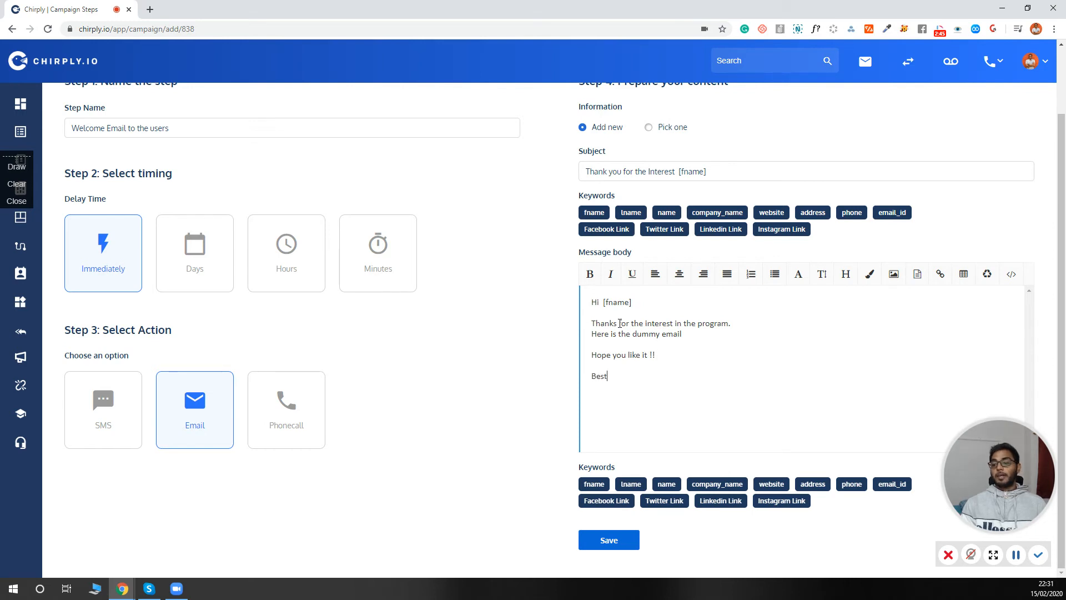
{"action": "type", "text": " with Love "}
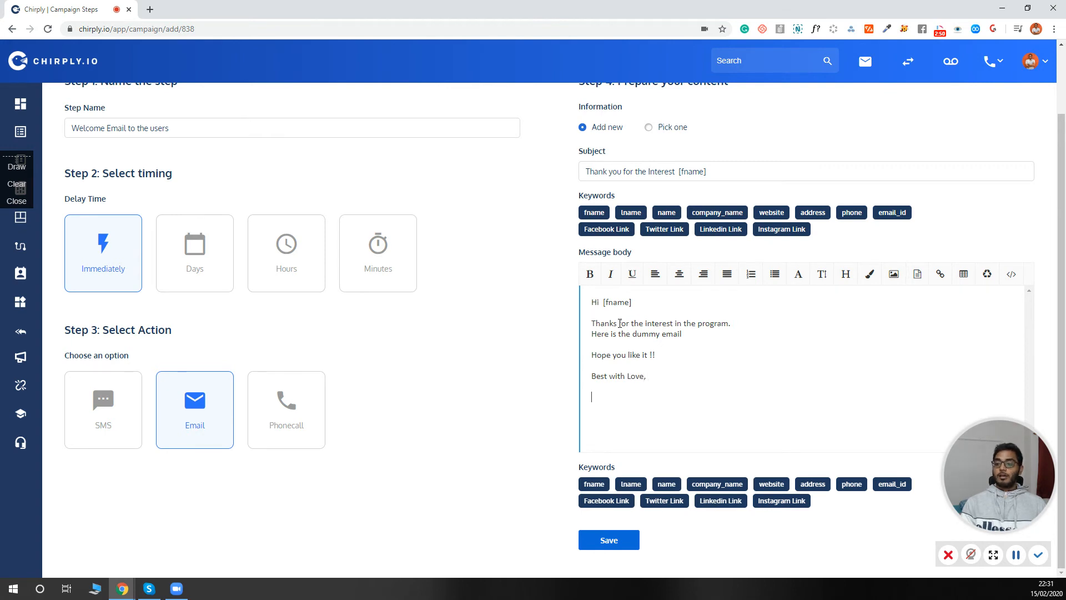
{"action": "type", "text": "Naveen"}
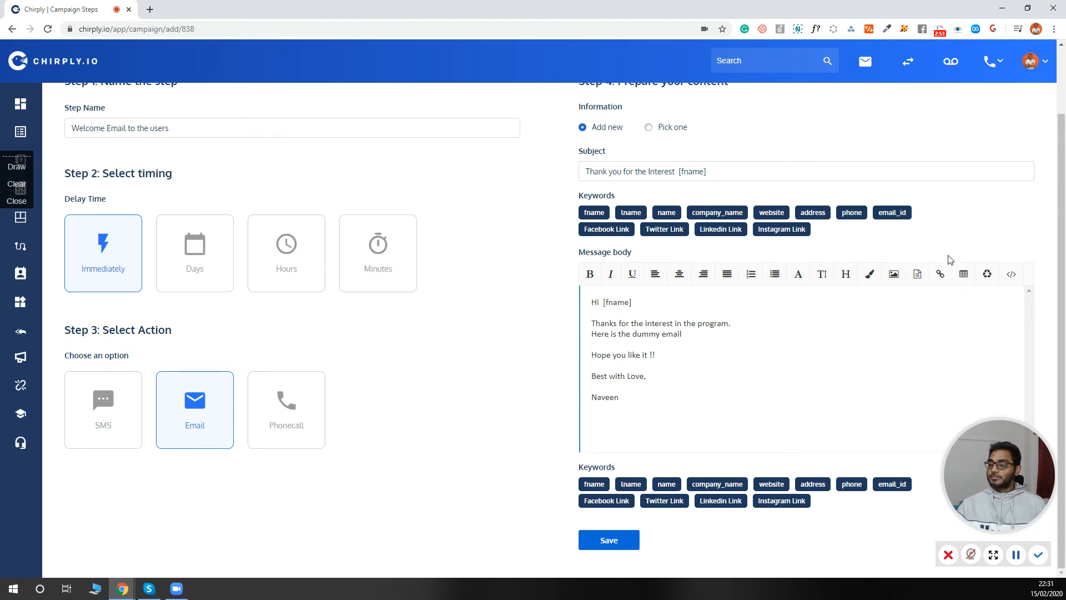
{"action": "left_click", "coordinate": [614, 543]}
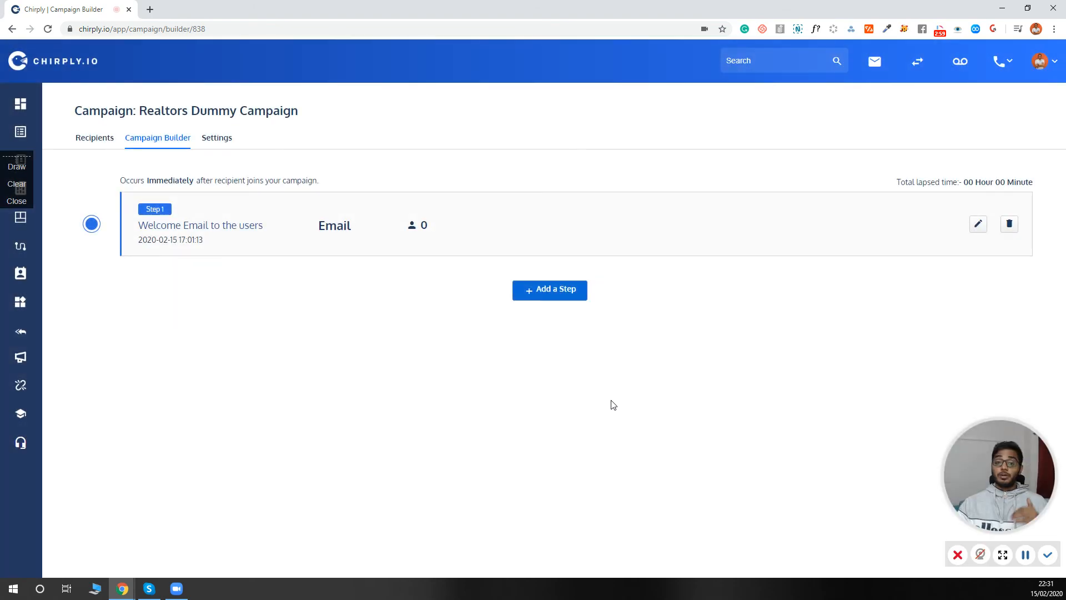
Add a second campaign step named "Intro SMS" with its delay time set to Immediately.
{"action": "left_click", "coordinate": [557, 300]}
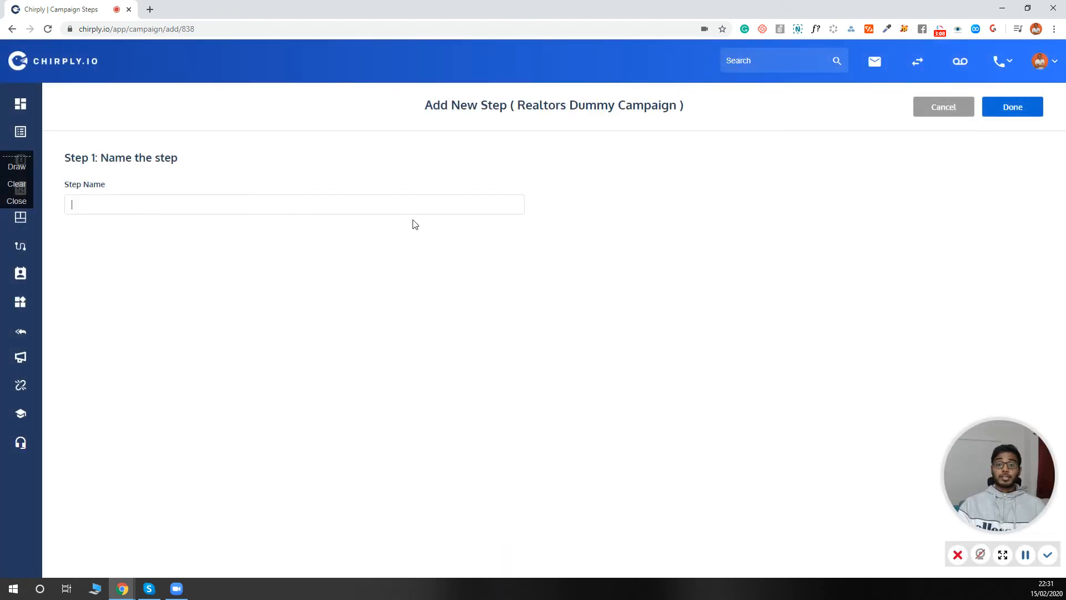
{"action": "type", "text": "Intero"}
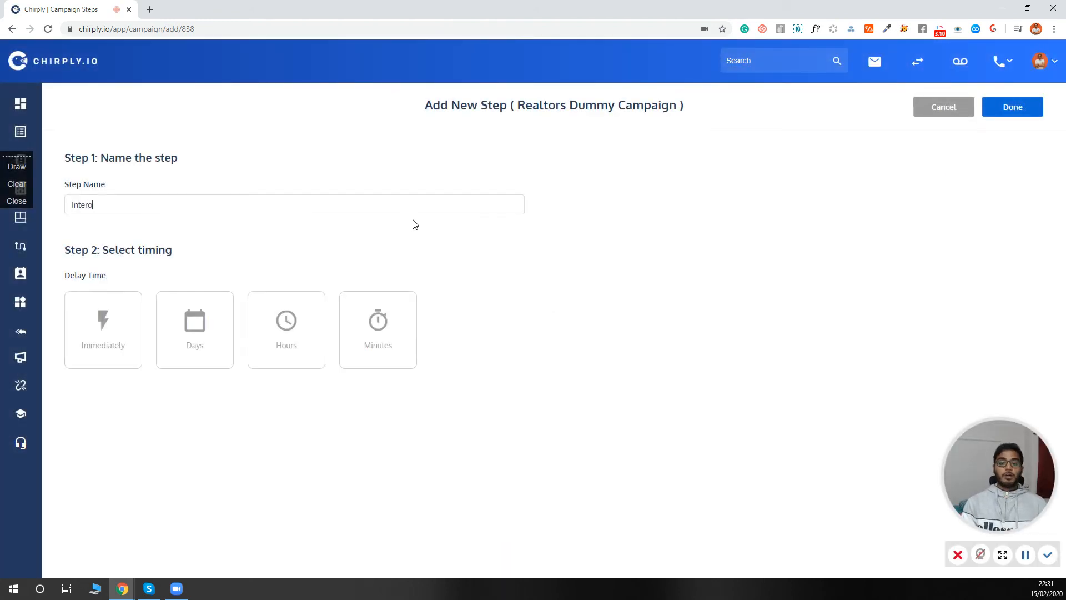
{"action": "key", "text": "BackSpace"}
{"action": "key", "text": "BackSpace"}
{"action": "key", "text": "BackSpace"}
{"action": "type", "text": "ro SMS"}
{"action": "left_click", "coordinate": [112, 365]}
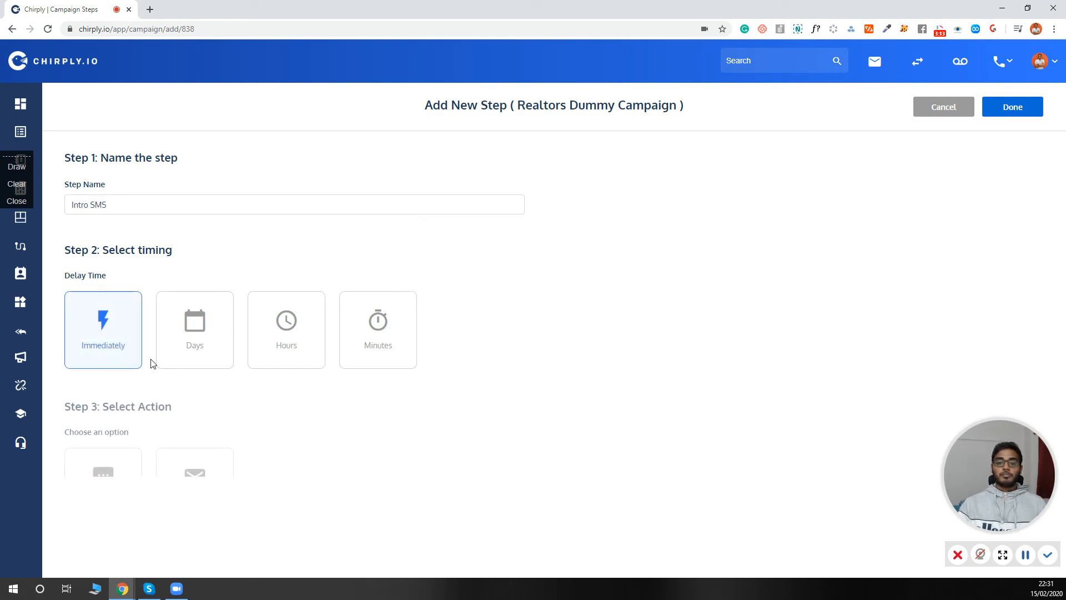
{"action": "left_click", "coordinate": [211, 349]}
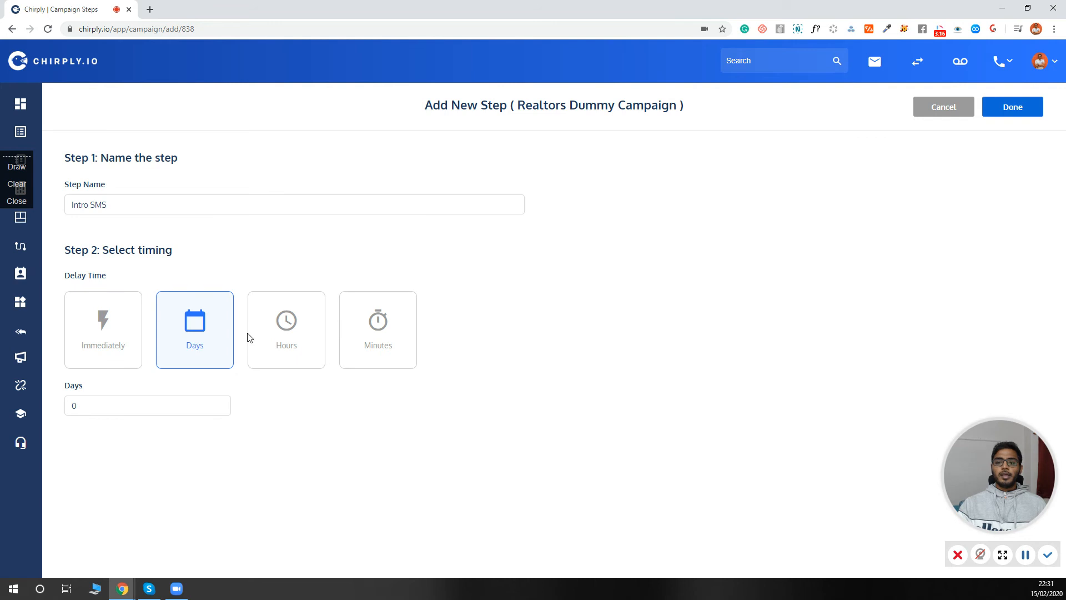
{"action": "left_click", "coordinate": [279, 348]}
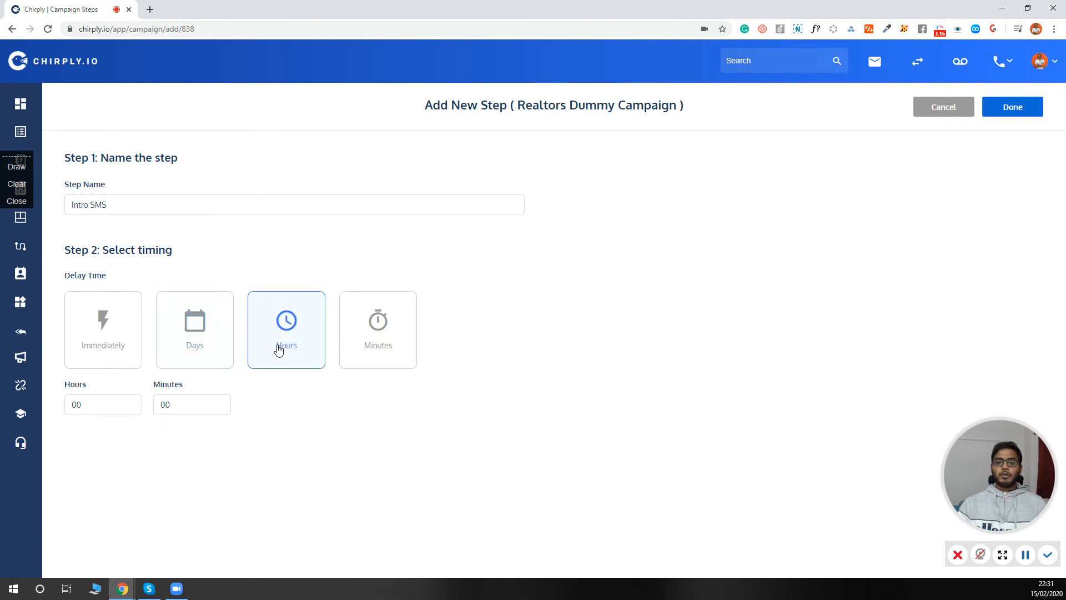
{"action": "left_click", "coordinate": [102, 341]}
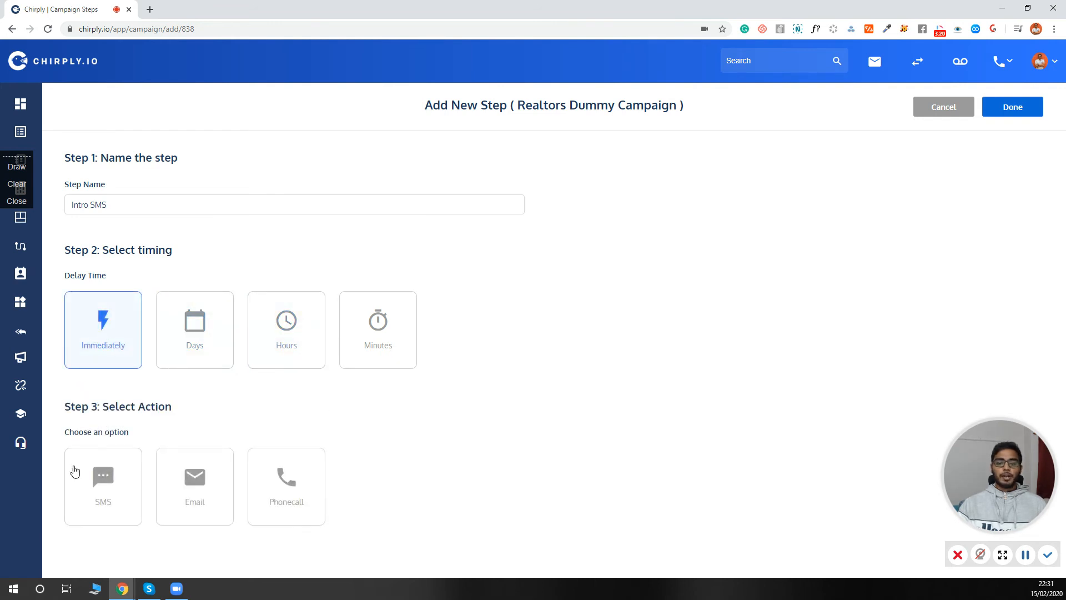
Set the Intro SMS step's action to SMS and begin a new message with "Hi" and the fname keyword.
{"action": "left_click", "coordinate": [105, 486]}
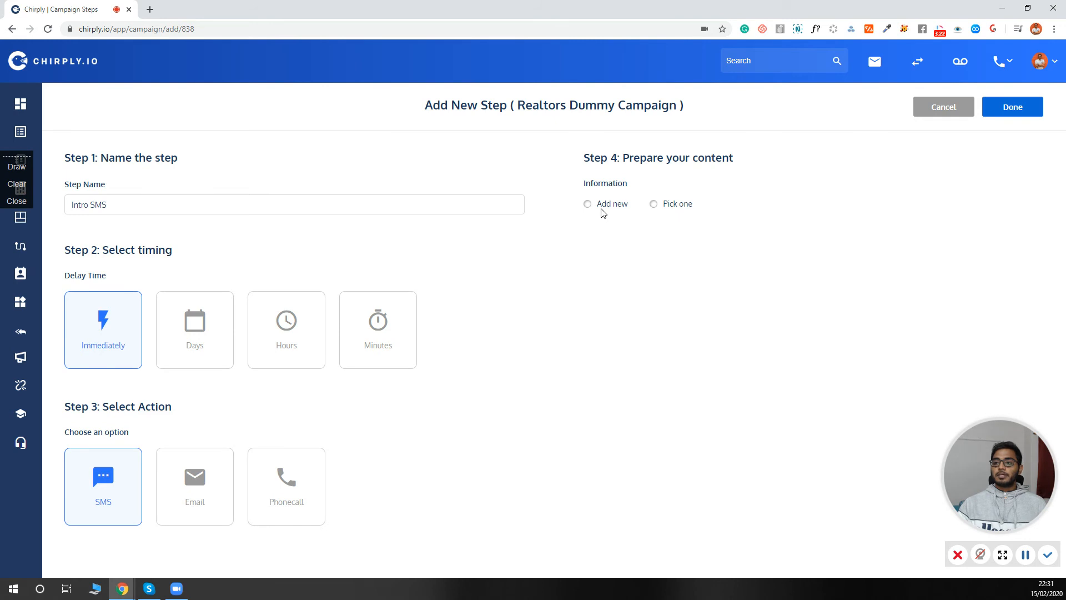
{"action": "left_click", "coordinate": [587, 203]}
{"action": "left_click", "coordinate": [593, 255]}
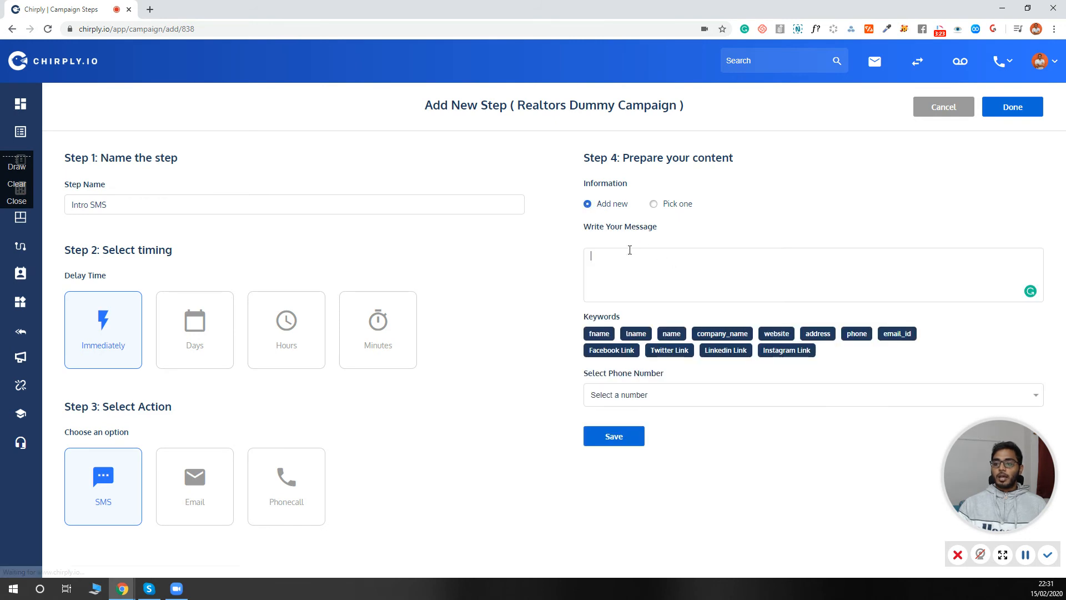
{"action": "type", "text": "Hi"}
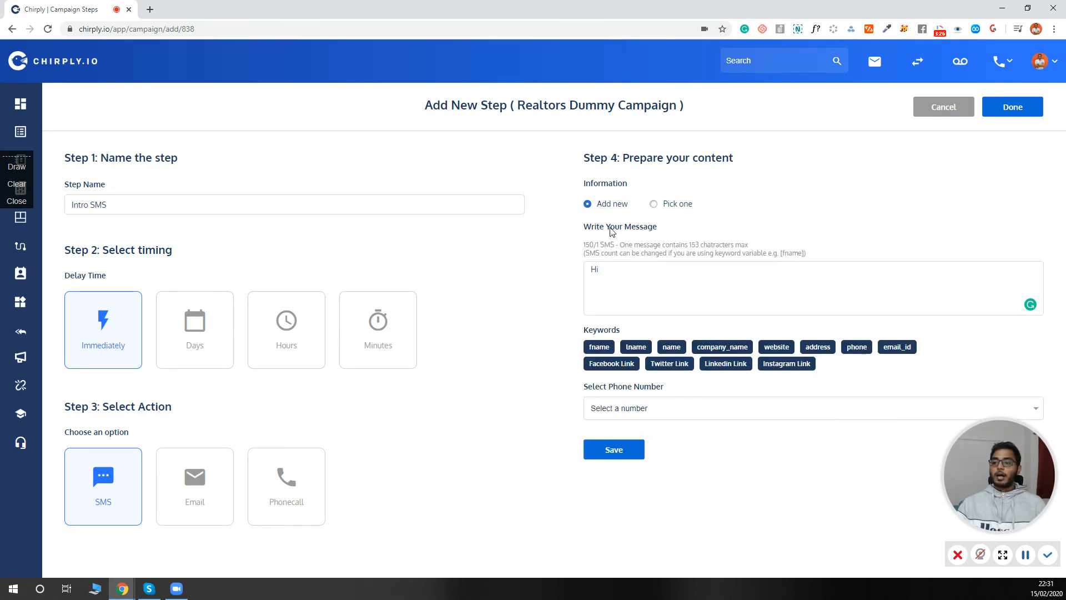
{"action": "left_click", "coordinate": [607, 351]}
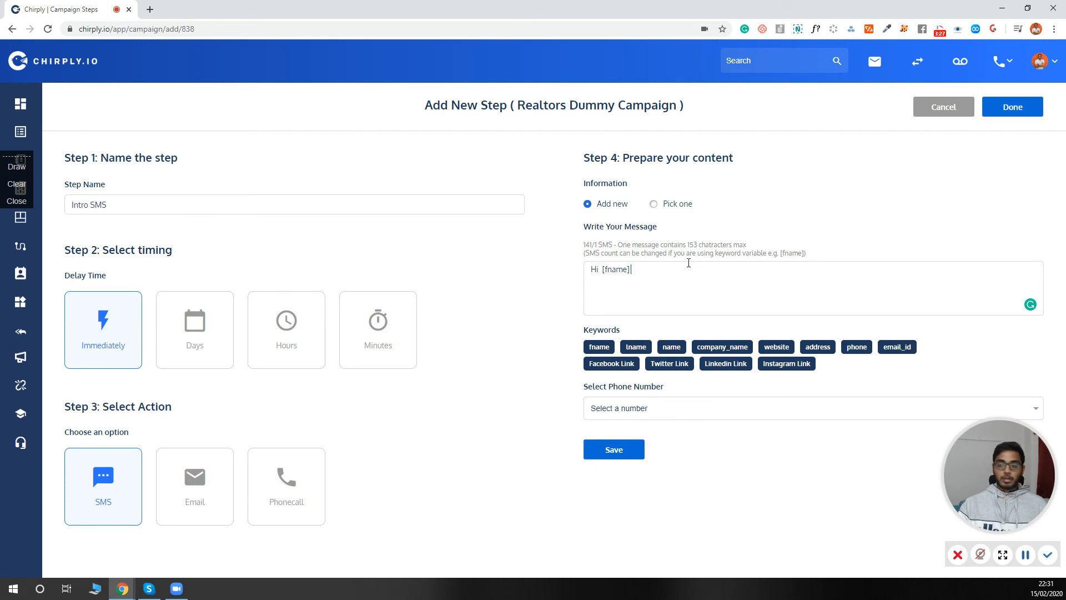
Continue the SMS message after the first-name keyword with "Thanks for the interest.".
{"action": "type", "text": "Tha"}
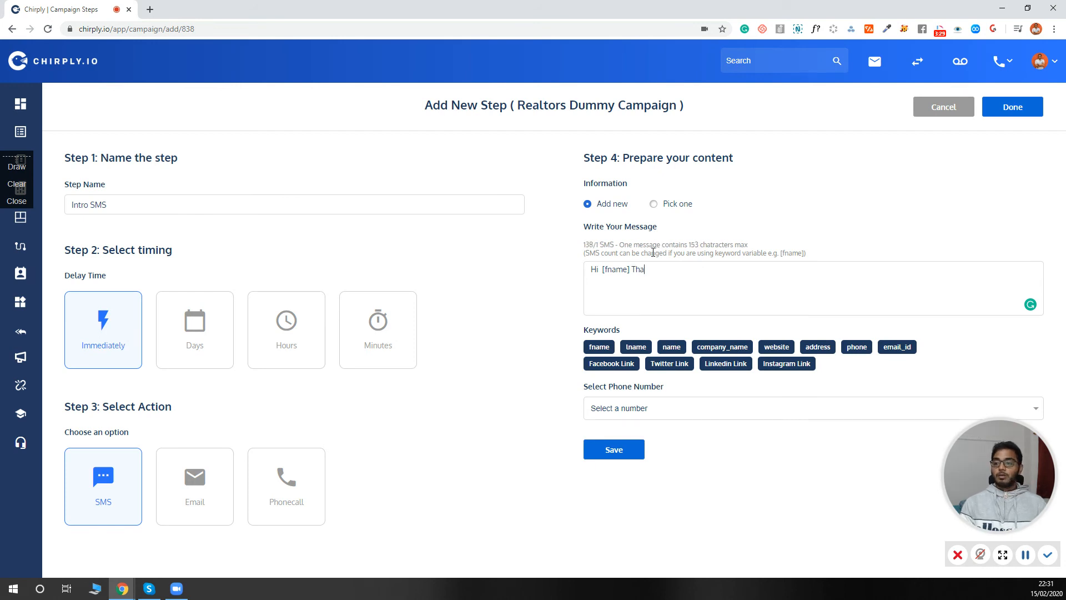
{"action": "type", "text": "n"}
{"action": "type", "text": "r t"}
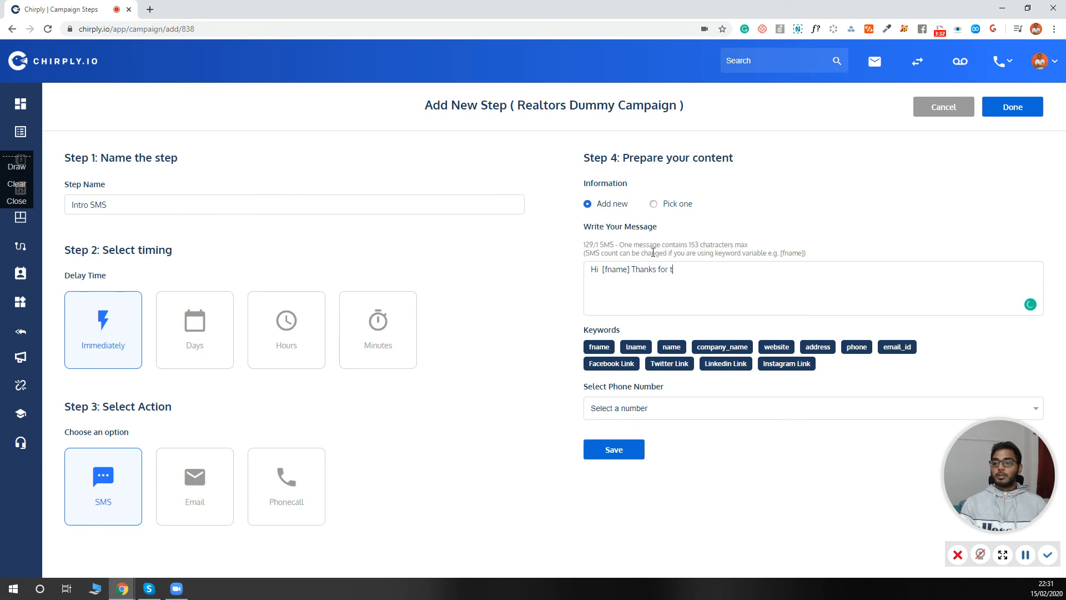
{"action": "type", "text": "he interesty"}
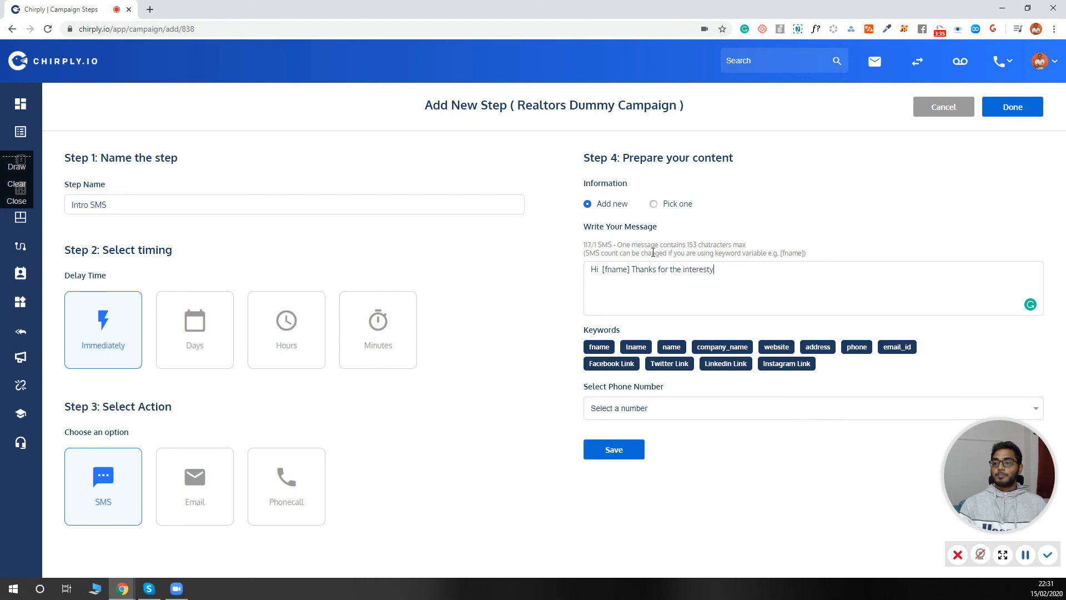
{"action": "key", "text": "BackSpace"}
{"action": "type", "text": "."}
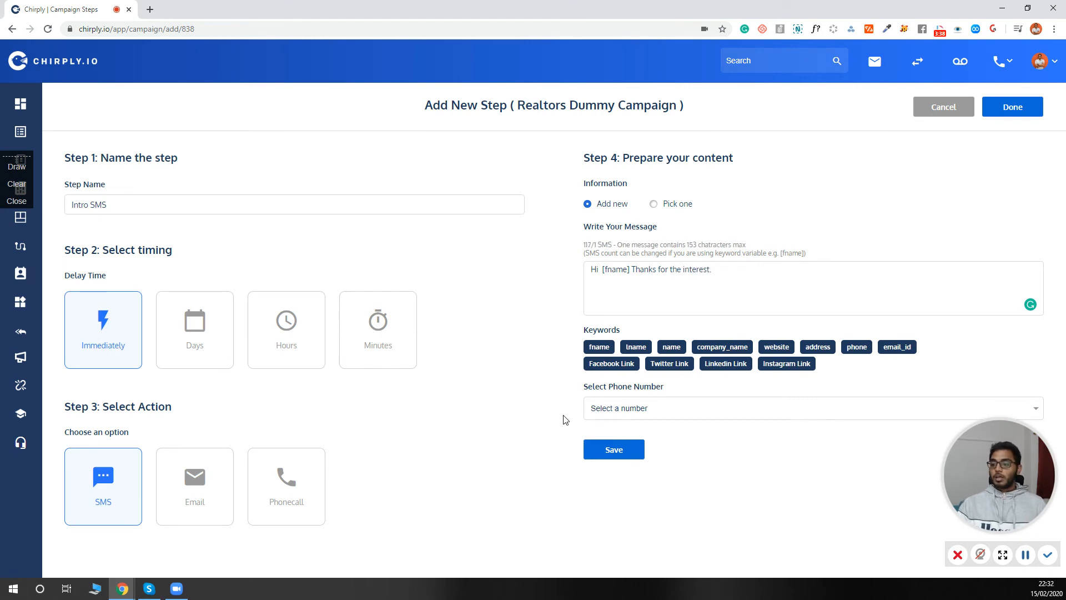
Try to save the Intro SMS step without a phone number selected, and cancel adding the step.
{"action": "left_click", "coordinate": [631, 410]}
{"action": "left_click", "coordinate": [721, 468]}
{"action": "left_click", "coordinate": [616, 450]}
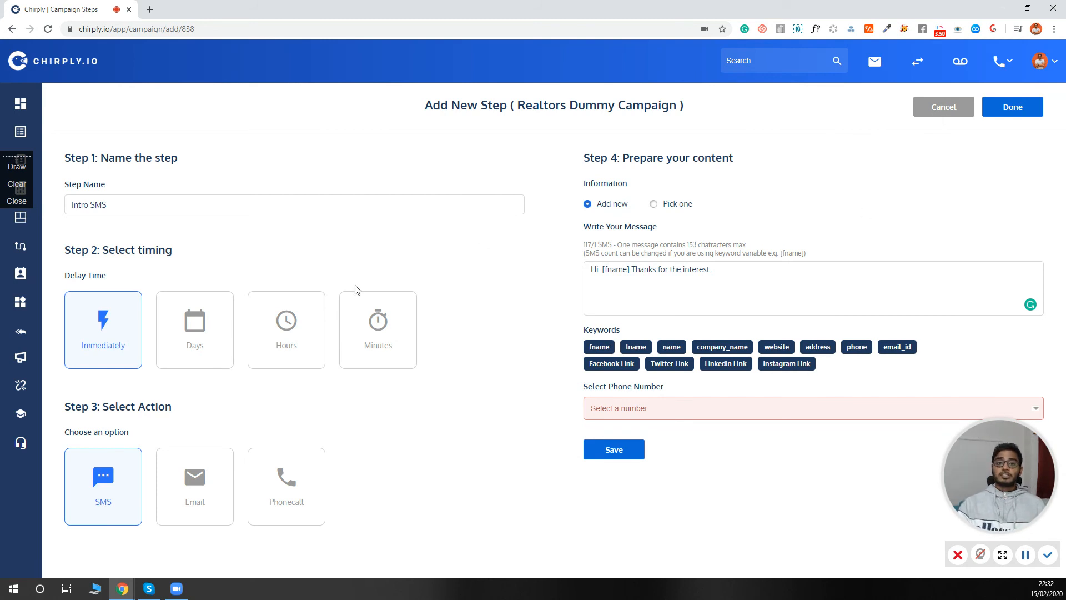
{"action": "left_click", "coordinate": [955, 113]}
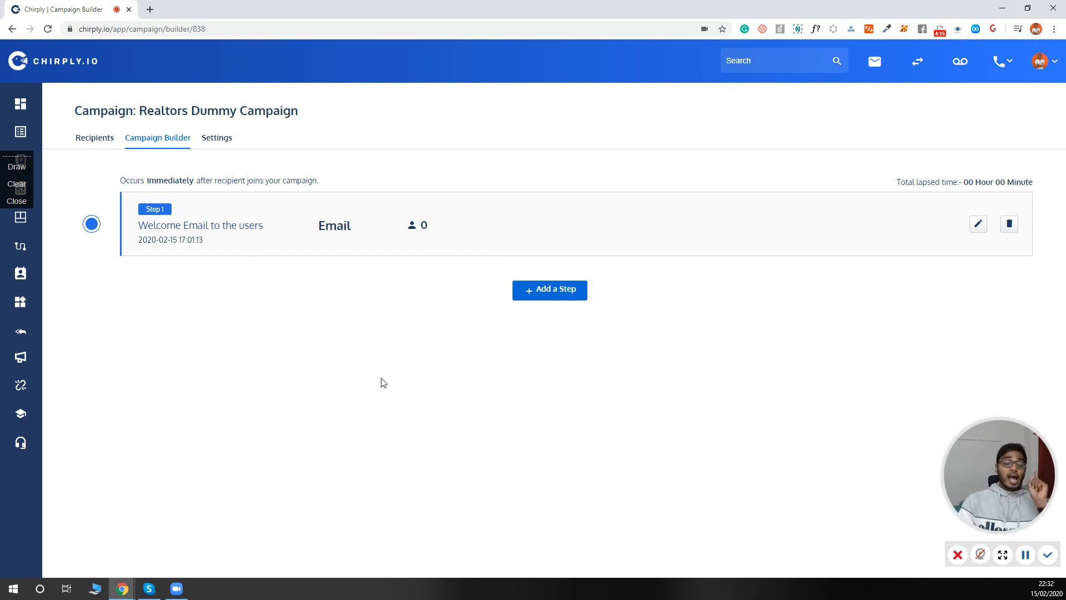
In the campaign's settings, exclude Saturday and Sunday from the sending days and open the From hour for editing.
{"action": "left_click", "coordinate": [223, 138]}
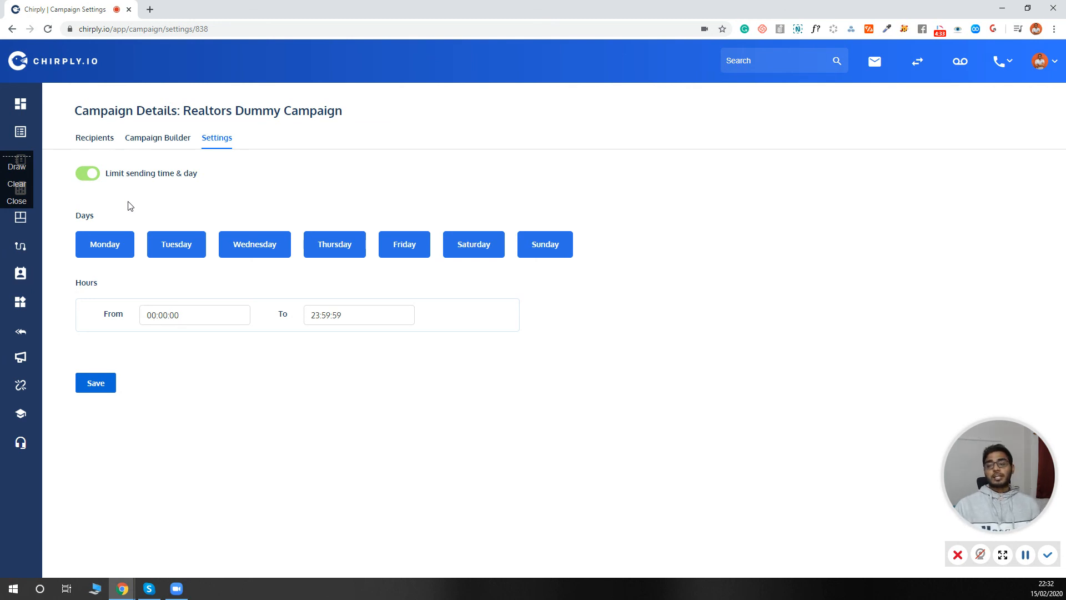
{"action": "left_click", "coordinate": [464, 247]}
{"action": "left_click", "coordinate": [566, 249]}
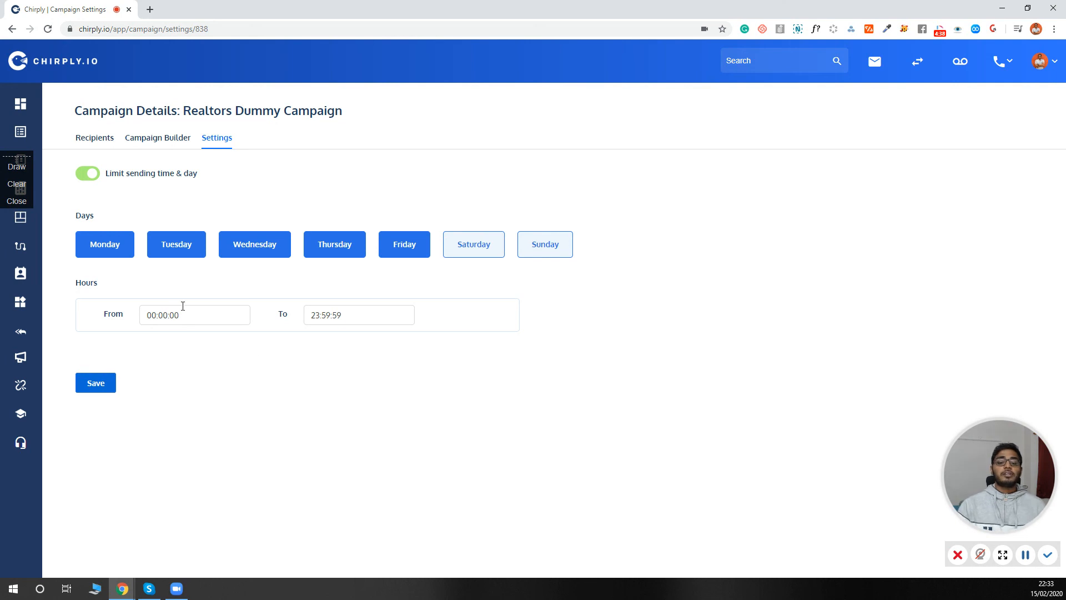
{"action": "left_click", "coordinate": [189, 315]}
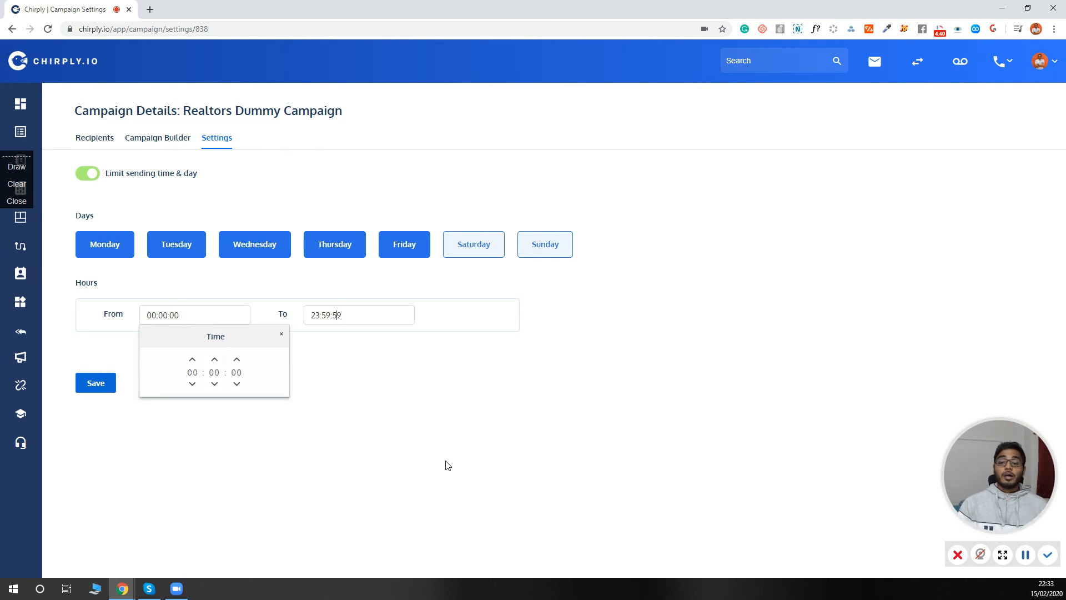